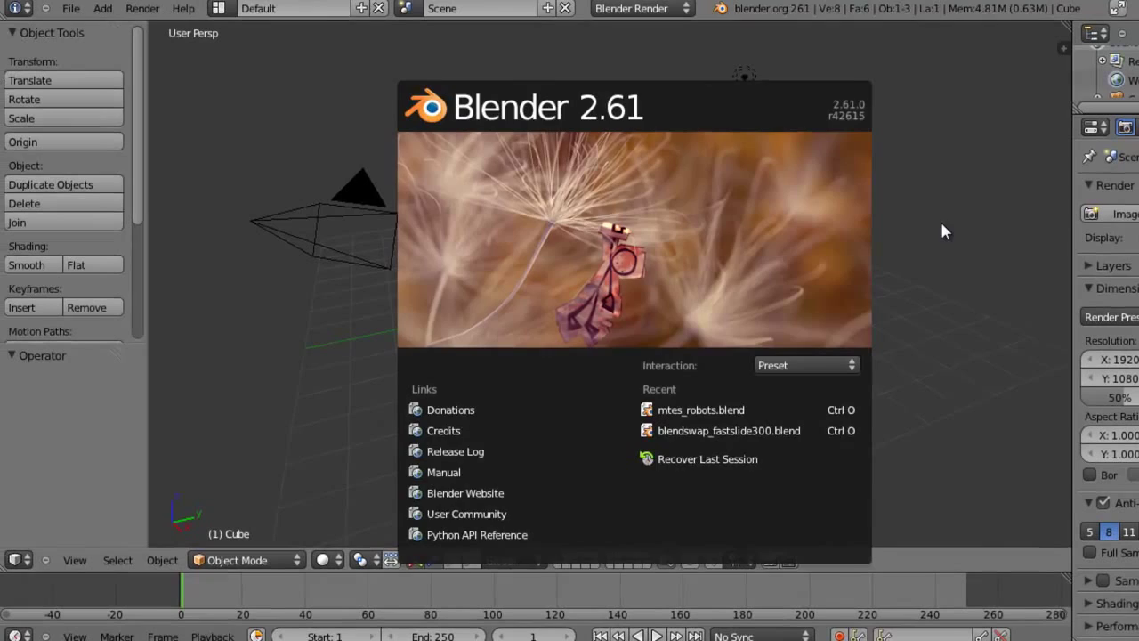
Dismiss the splash screen and try selecting the lamp, the cube and the camera one by one, ending with everything deselected.
click(878, 226)
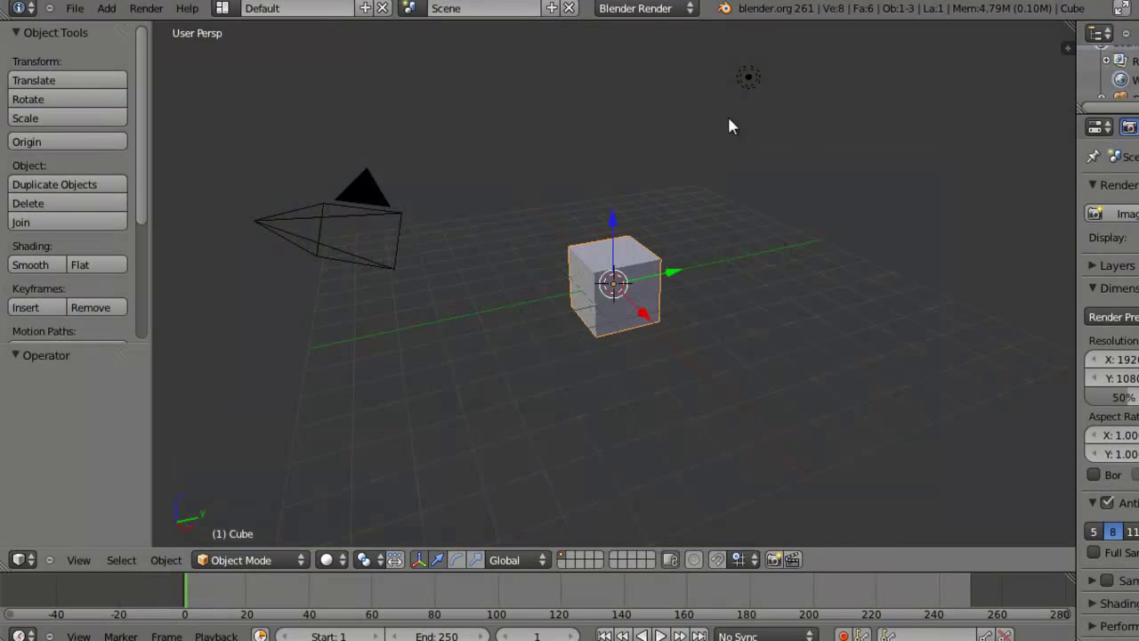
right_click(748, 78)
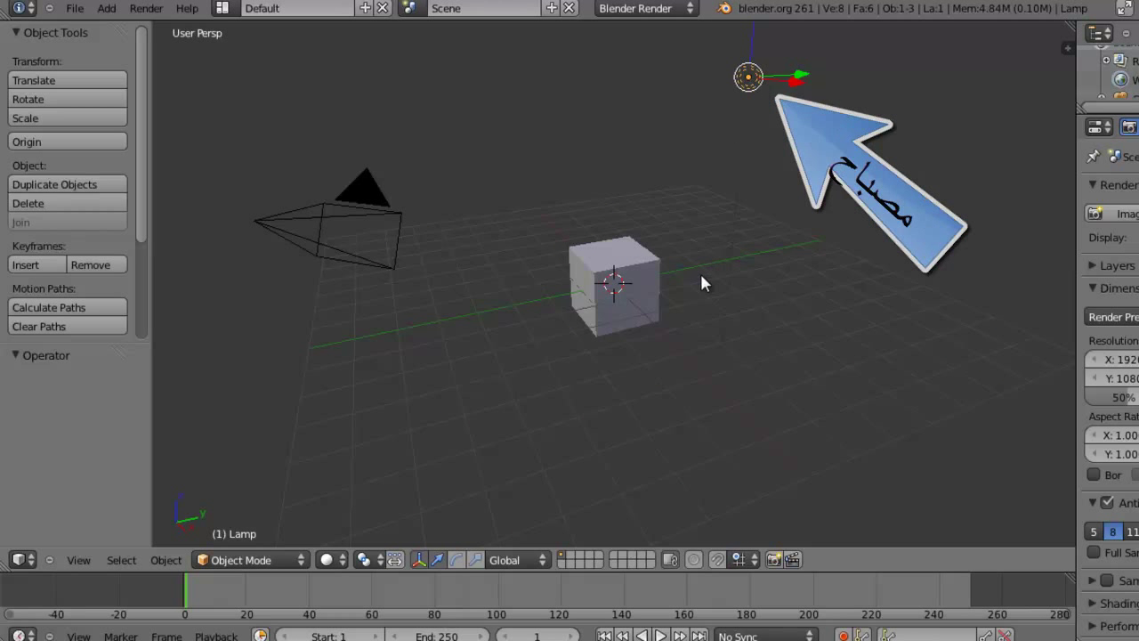
right_click(635, 273)
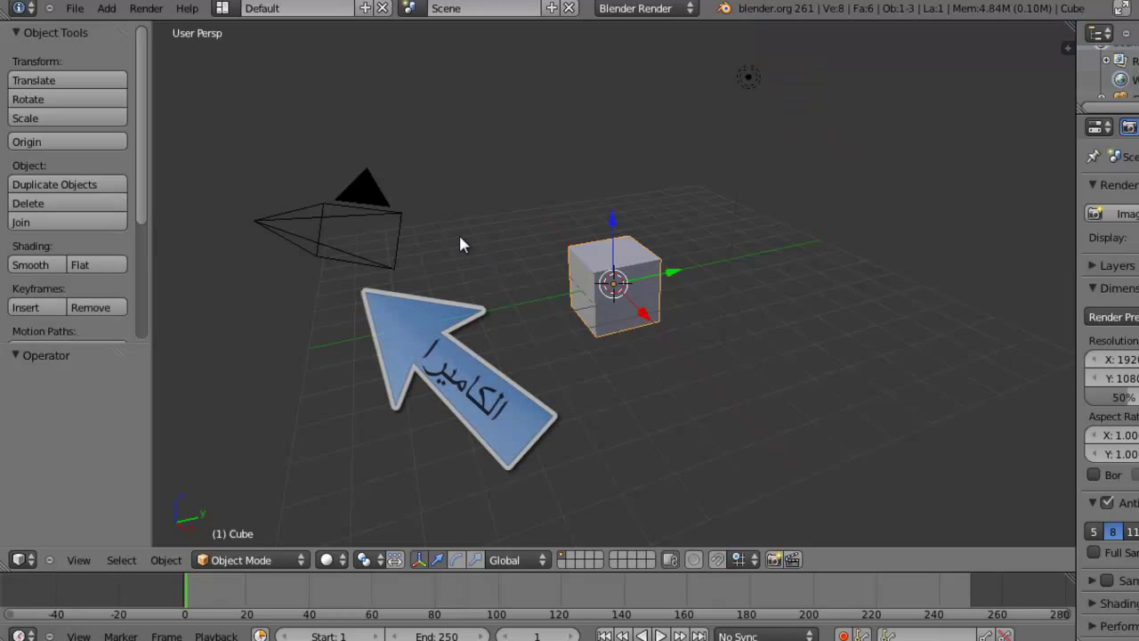
right_click(378, 189)
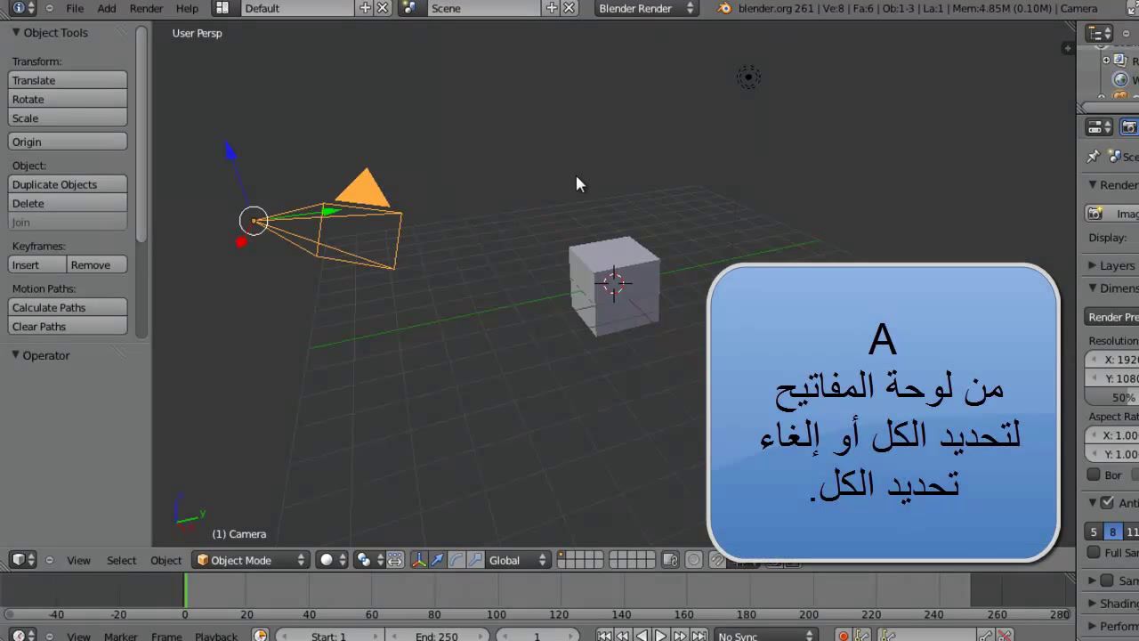
key(a)
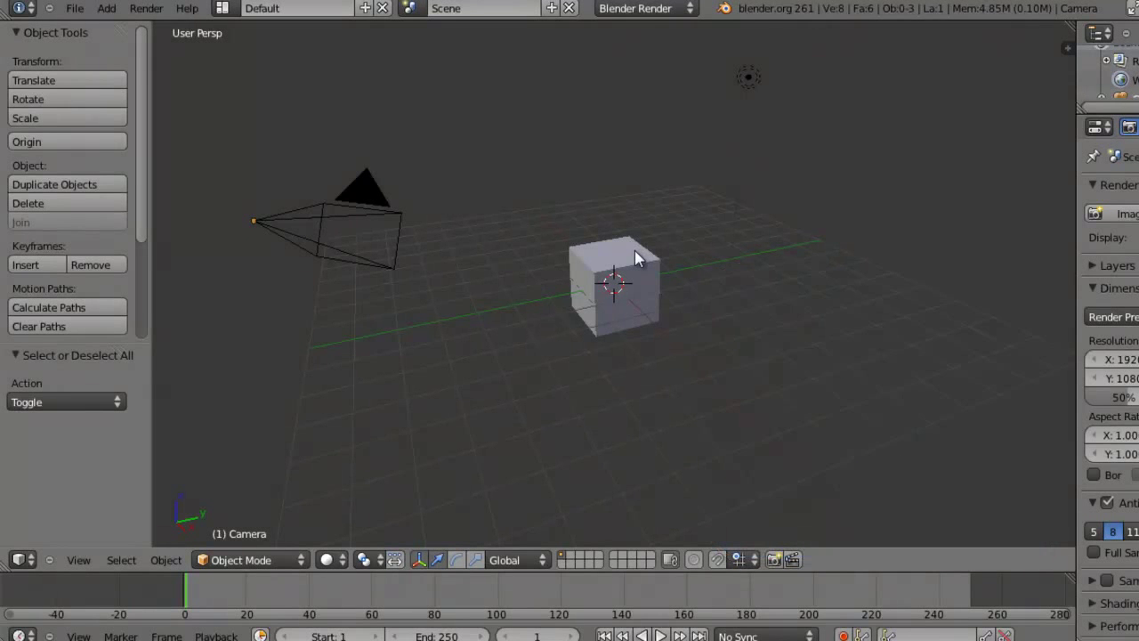
Delete the default cube from the scene.
right_click(634, 251)
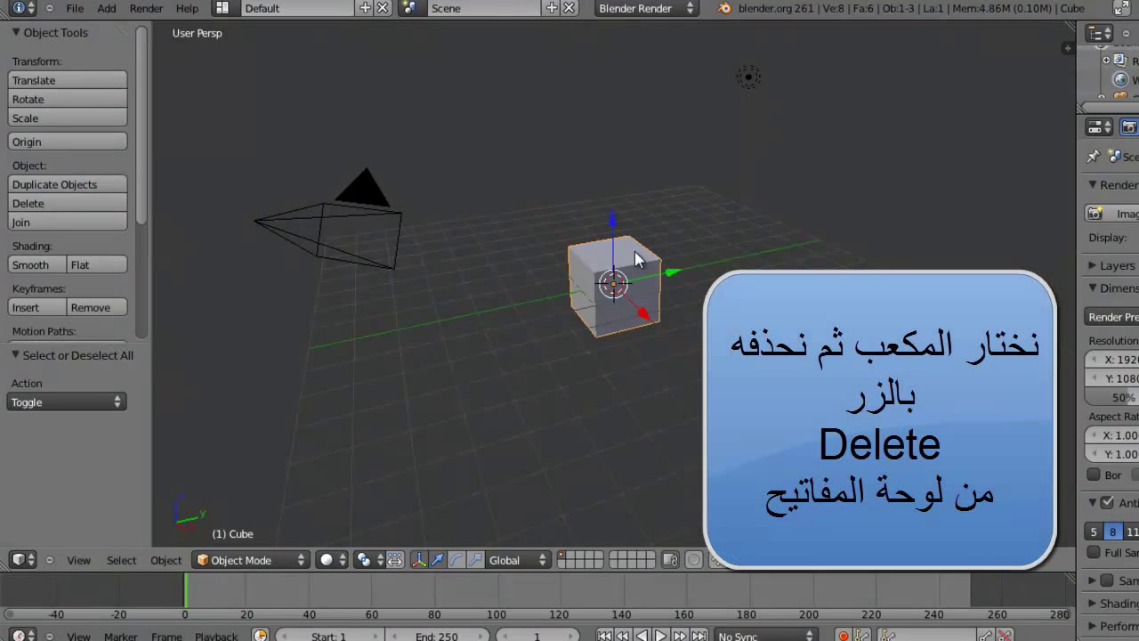
key(Delete)
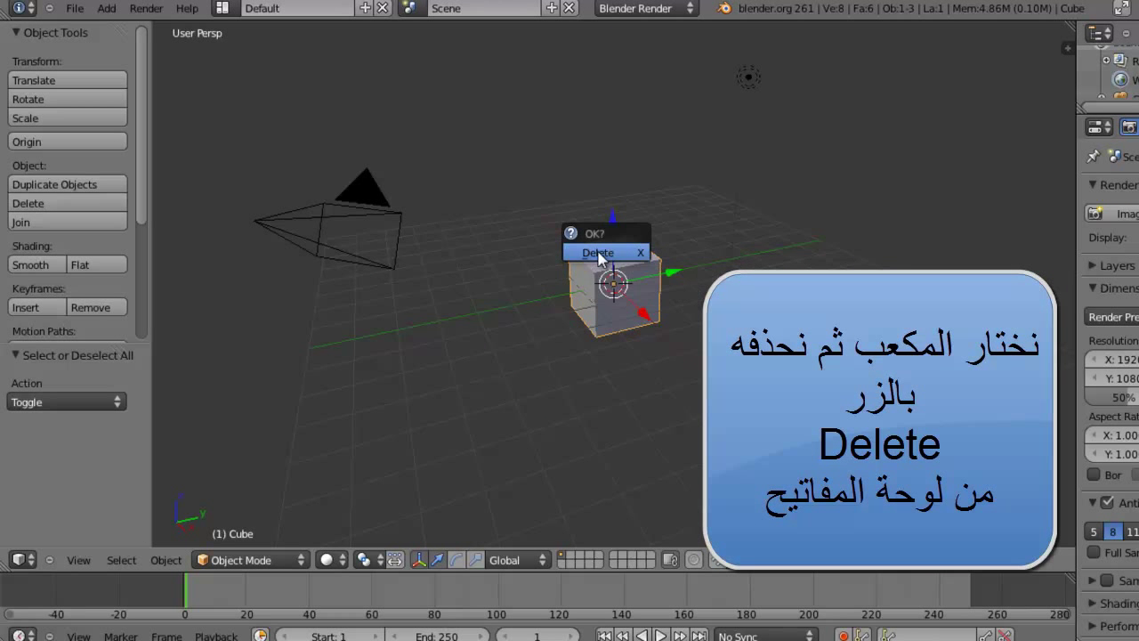
click(597, 253)
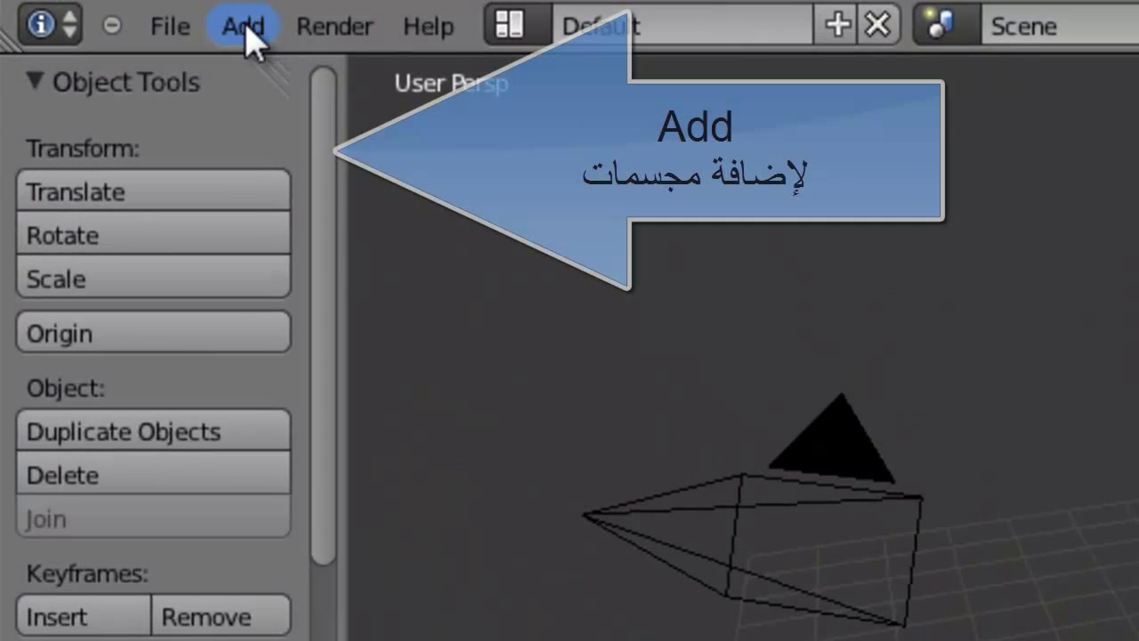
Add a cone mesh to the scene.
click(108, 9)
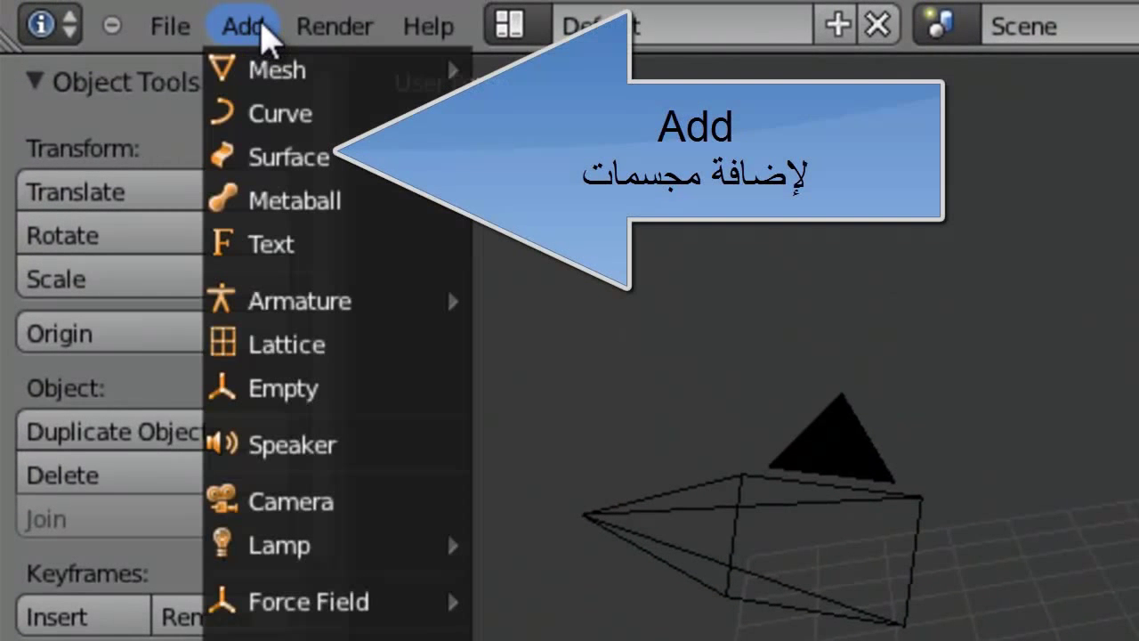
mouse_move(267, 70)
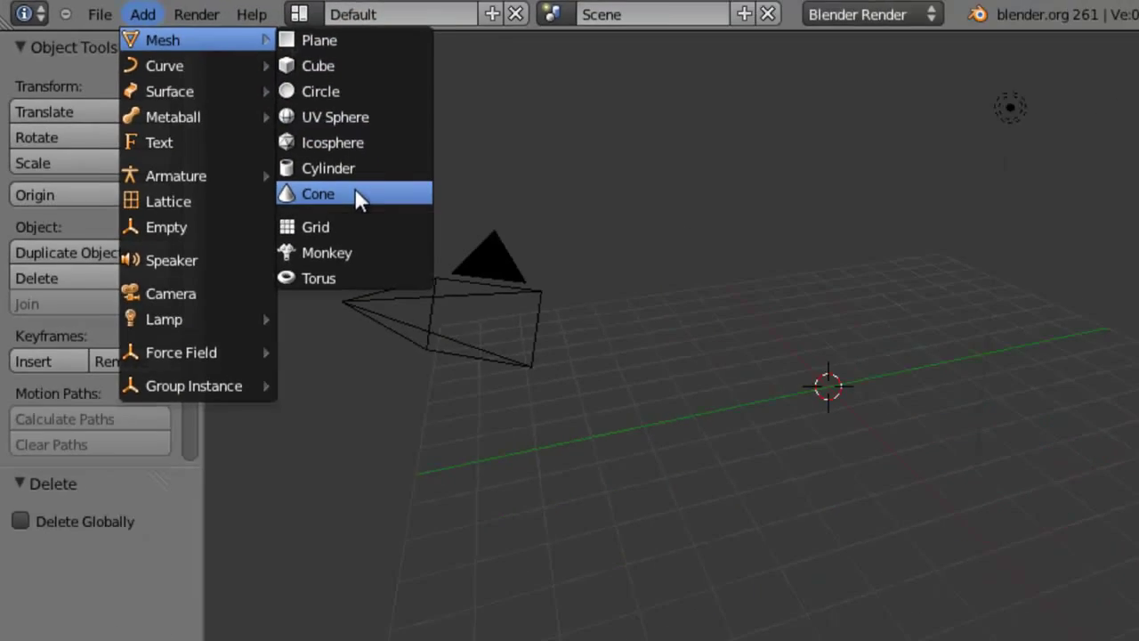
click(596, 331)
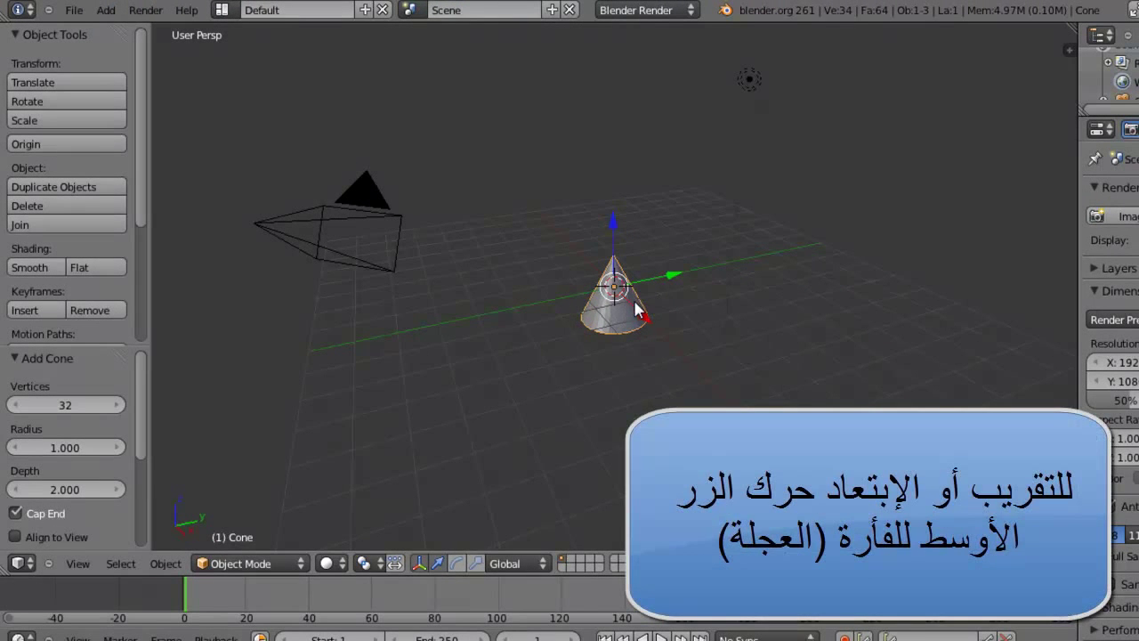
Examine the cone and the scene by zooming in and out, orbiting and panning the 3D view.
scroll(636, 308, up, 7)
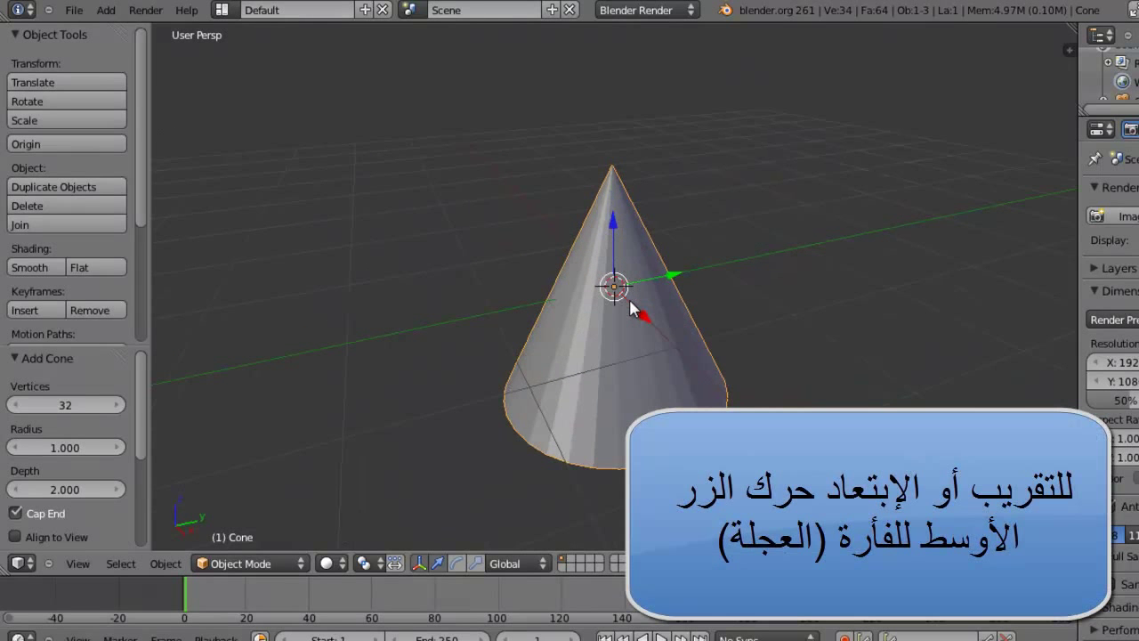
scroll(629, 307, down, 7)
scroll(629, 307, up, 3)
scroll(629, 307, down, 3)
middle_drag(631, 307, 483, 355)
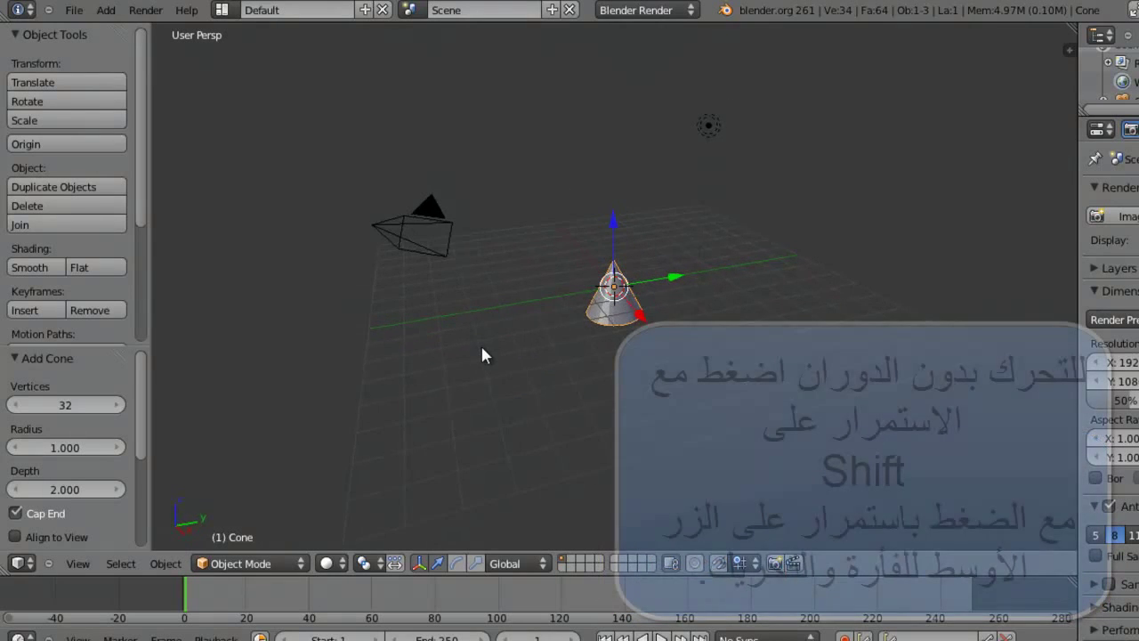
scroll(483, 355, up, 2)
mouse_move(644, 299)
middle_down()
mouse_move(574, 291)
mouse_move(657, 291)
mouse_move(766, 330)
mouse_move(675, 243)
mouse_move(526, 329)
mouse_move(643, 298)
middle_up()
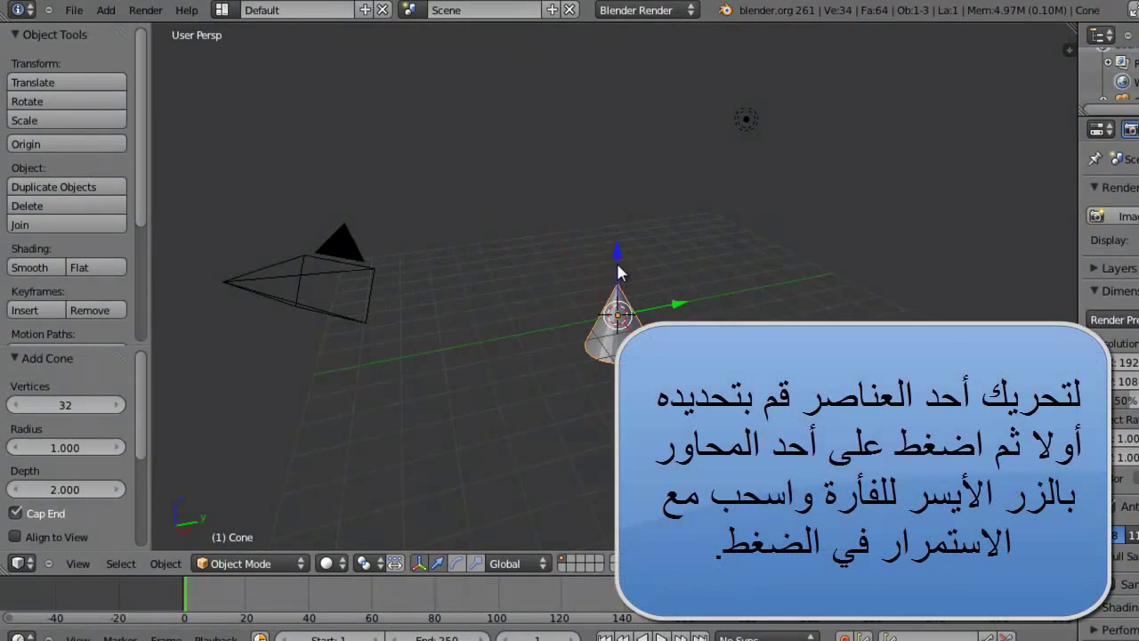
Move the cone up about 2.4 units along the Z axis and shift it about -0.09 units along the X axis.
drag(616, 254, 596, 173)
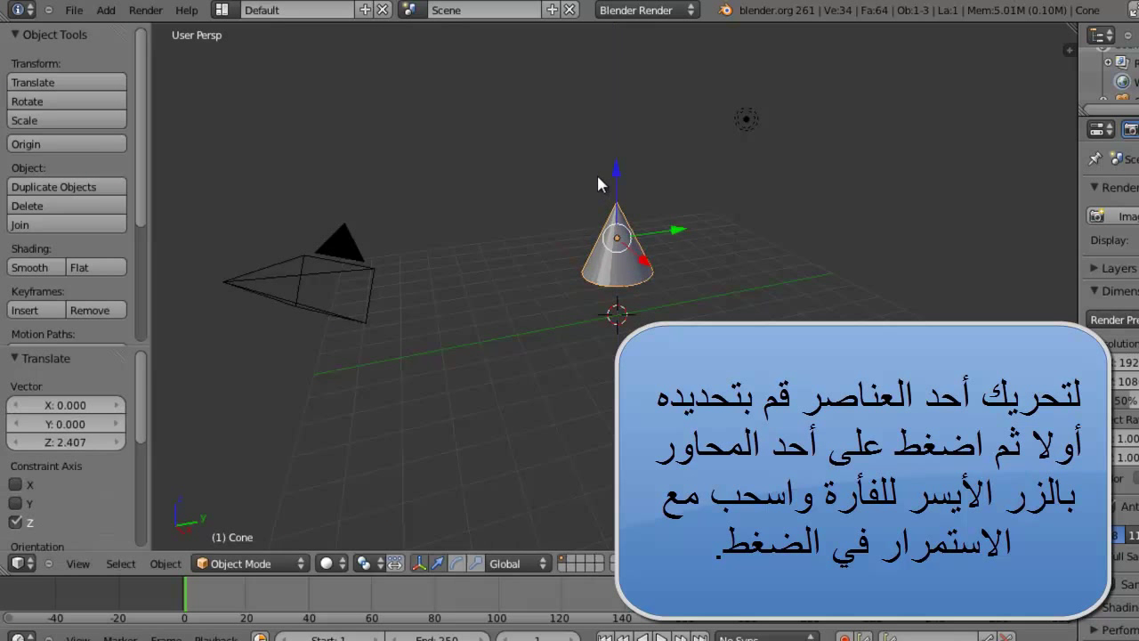
drag(682, 239, 637, 277)
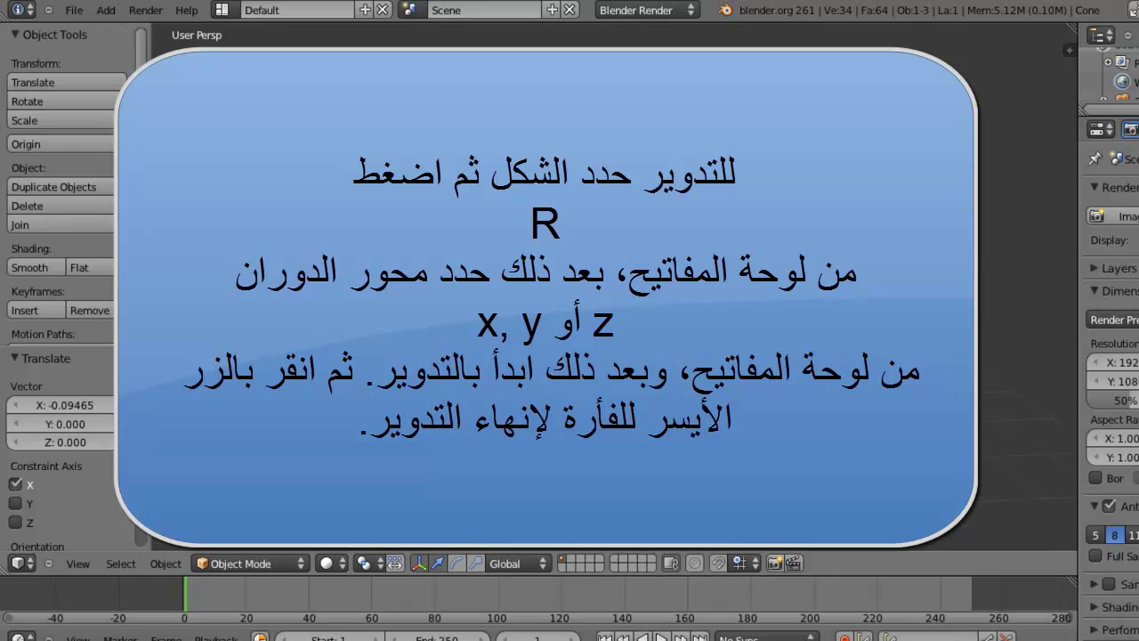
Rotate the cone about 33° around the global X axis and about -235° around the global Y axis.
key(r)
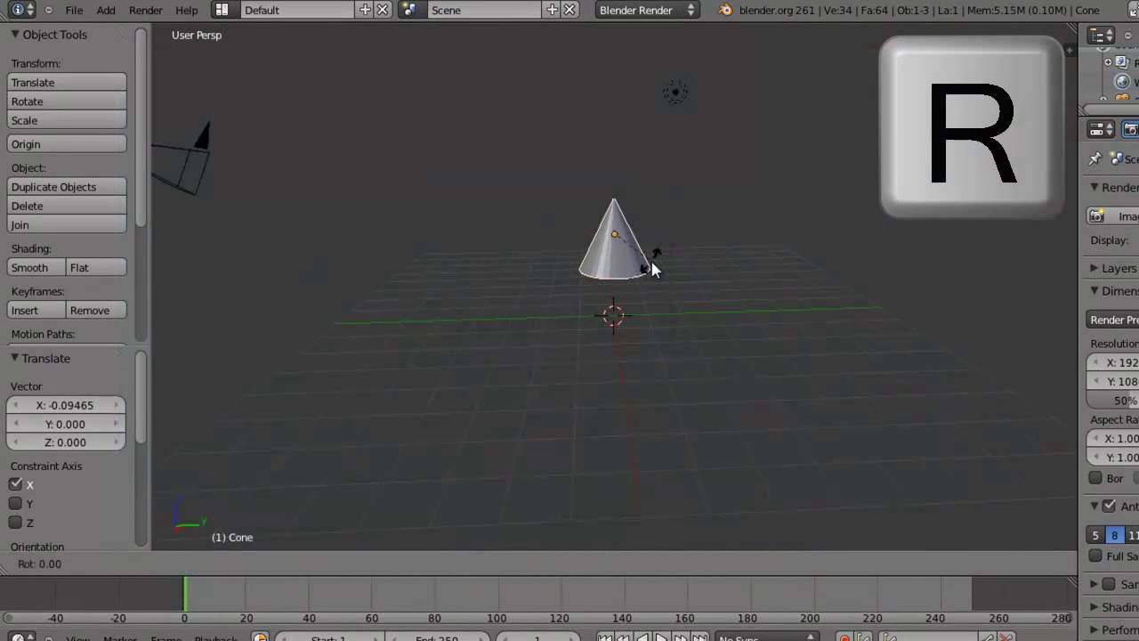
key(x)
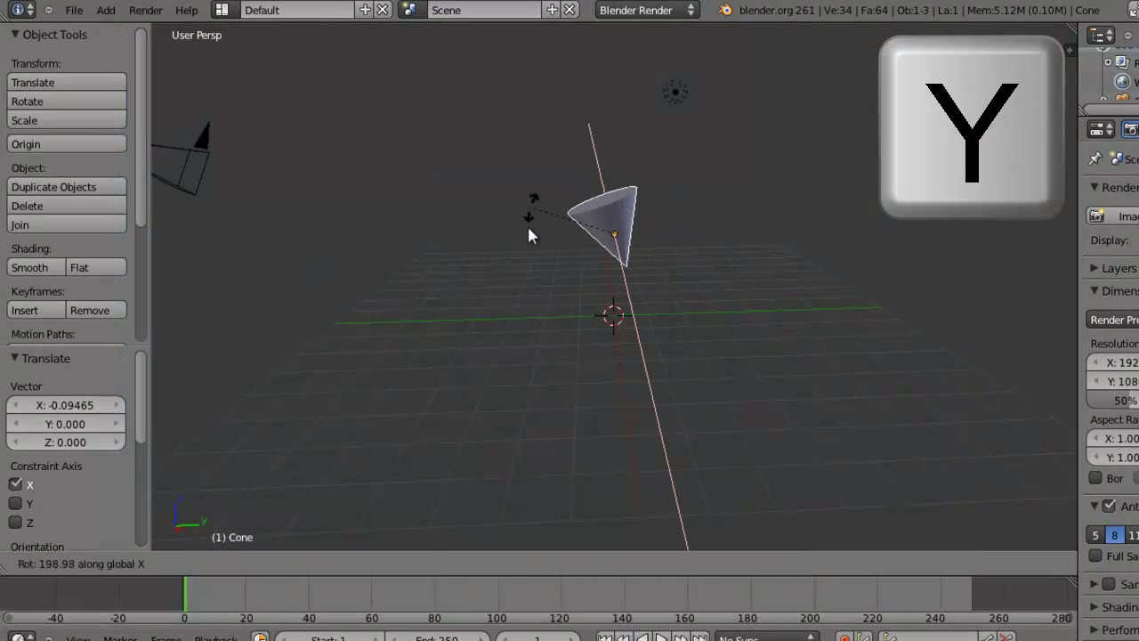
click(668, 245)
key(r)
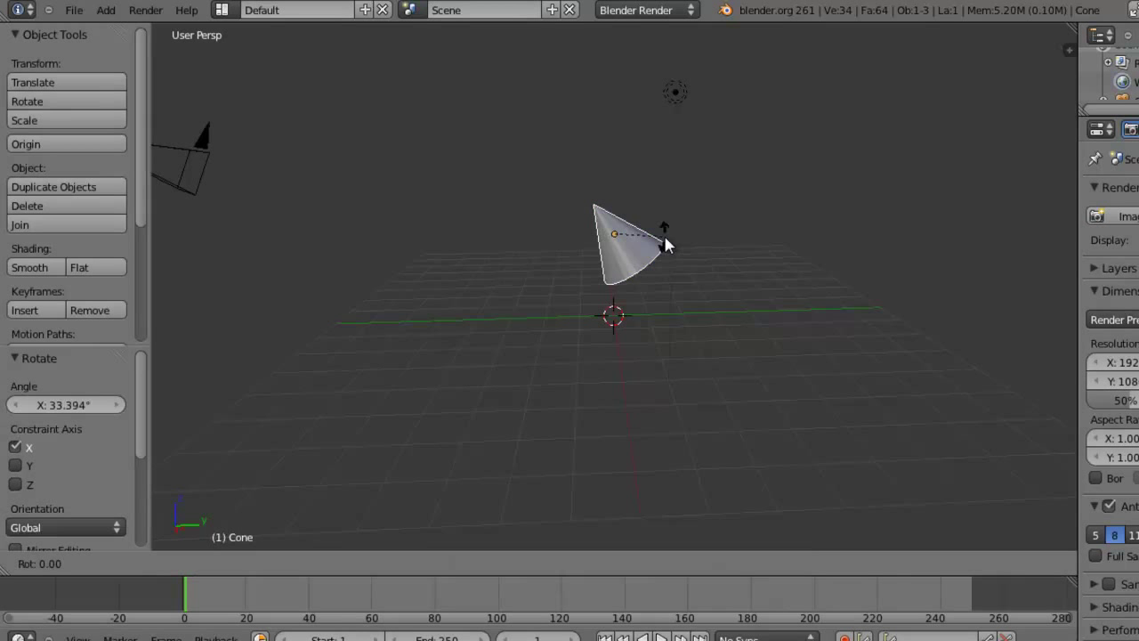
key(y)
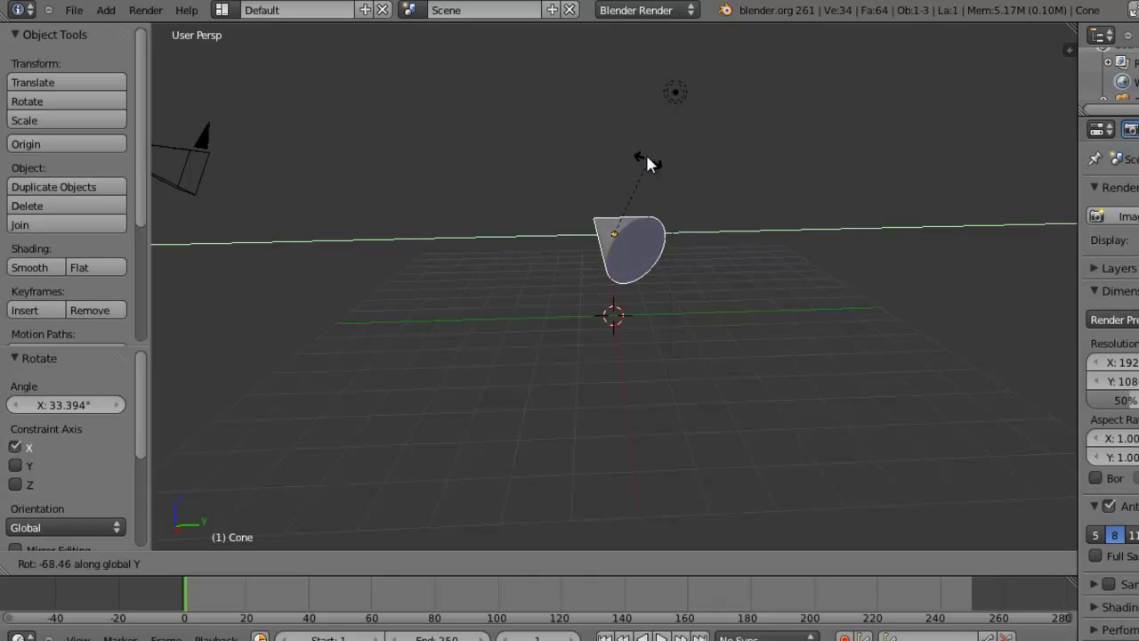
click(559, 296)
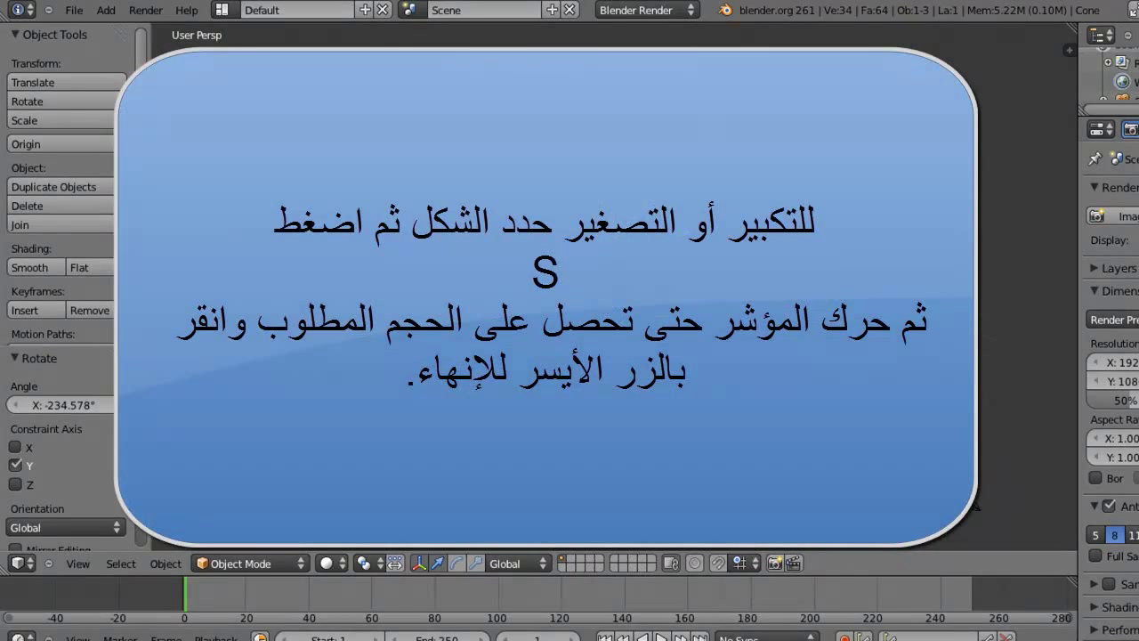
Rotate the cone about 426° around the global Z axis.
key(r)
key(z)
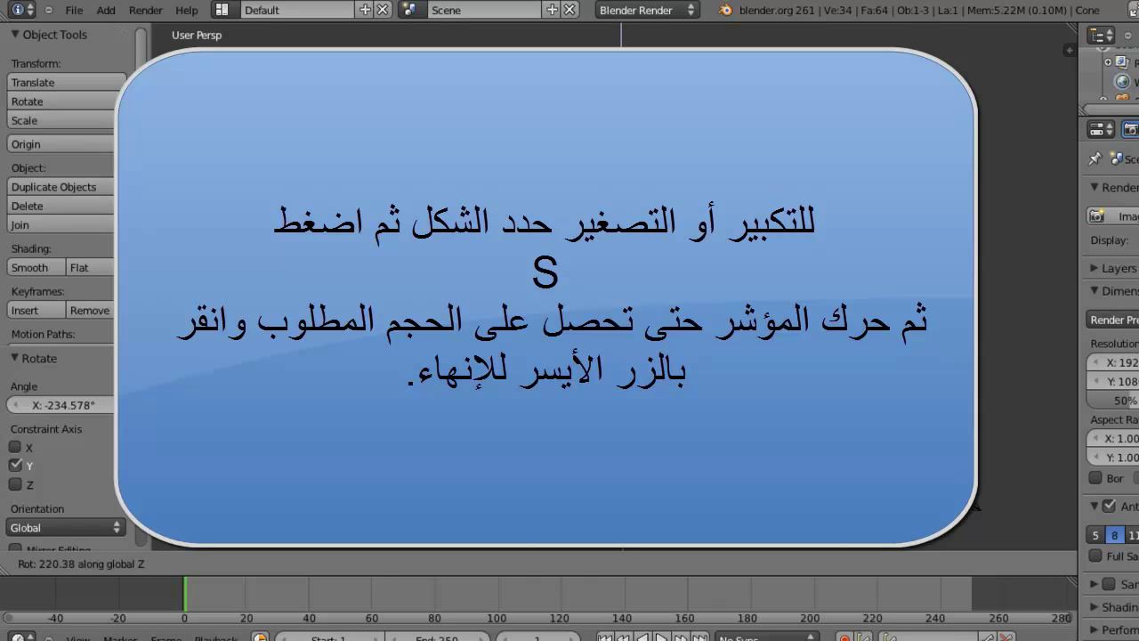
click(722, 279)
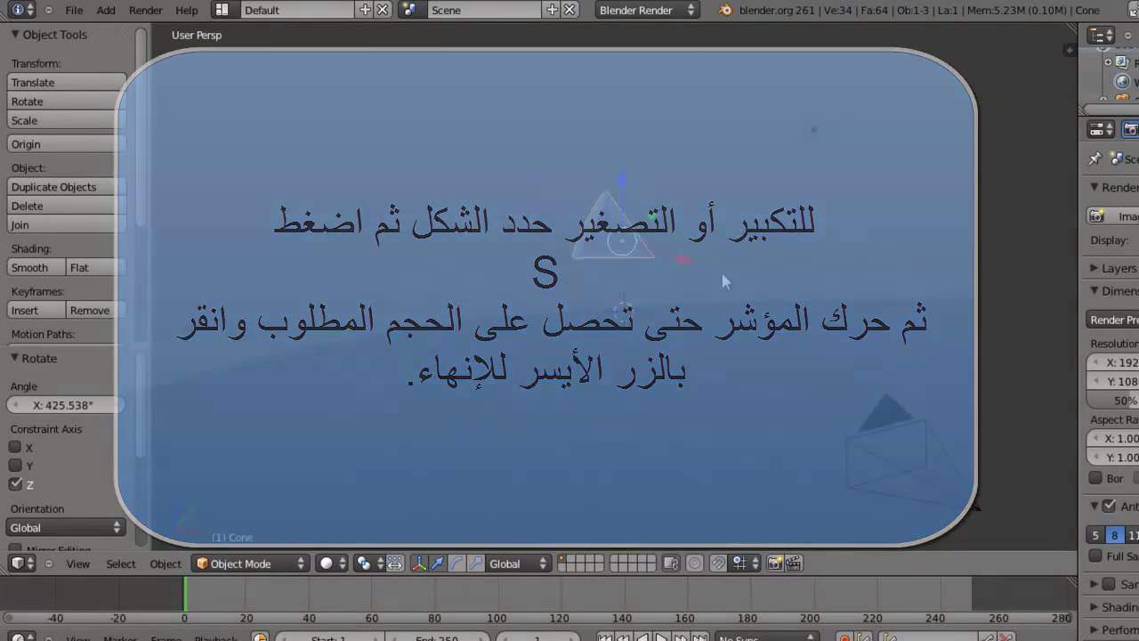
Scale the cone up uniformly by a factor of about 1.47.
middle_drag(698, 307, 580, 287)
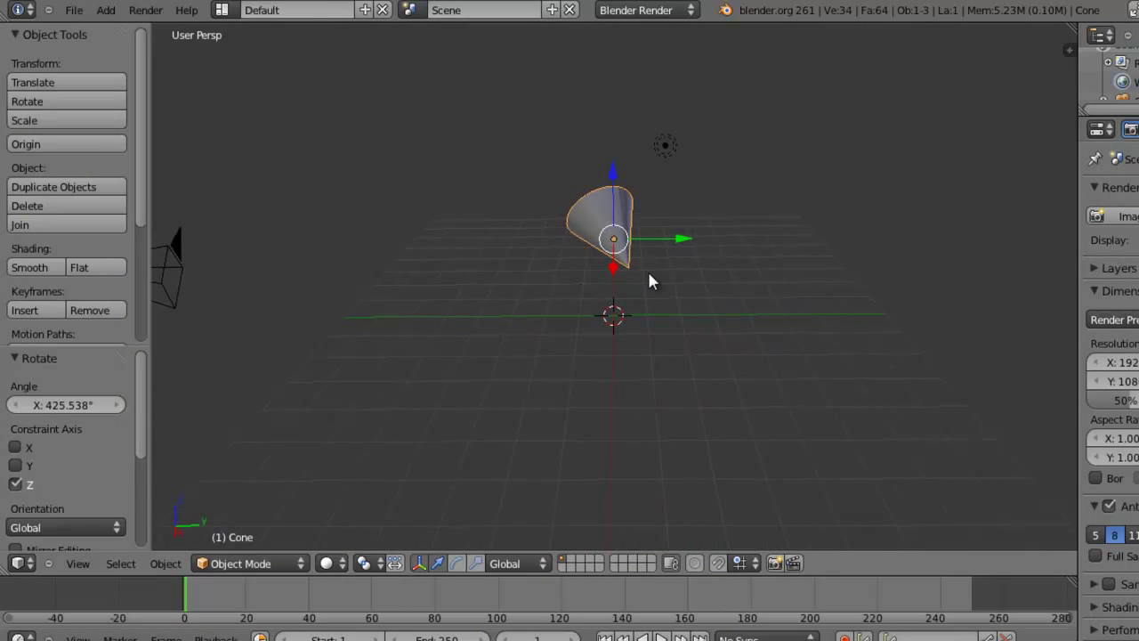
key(s)
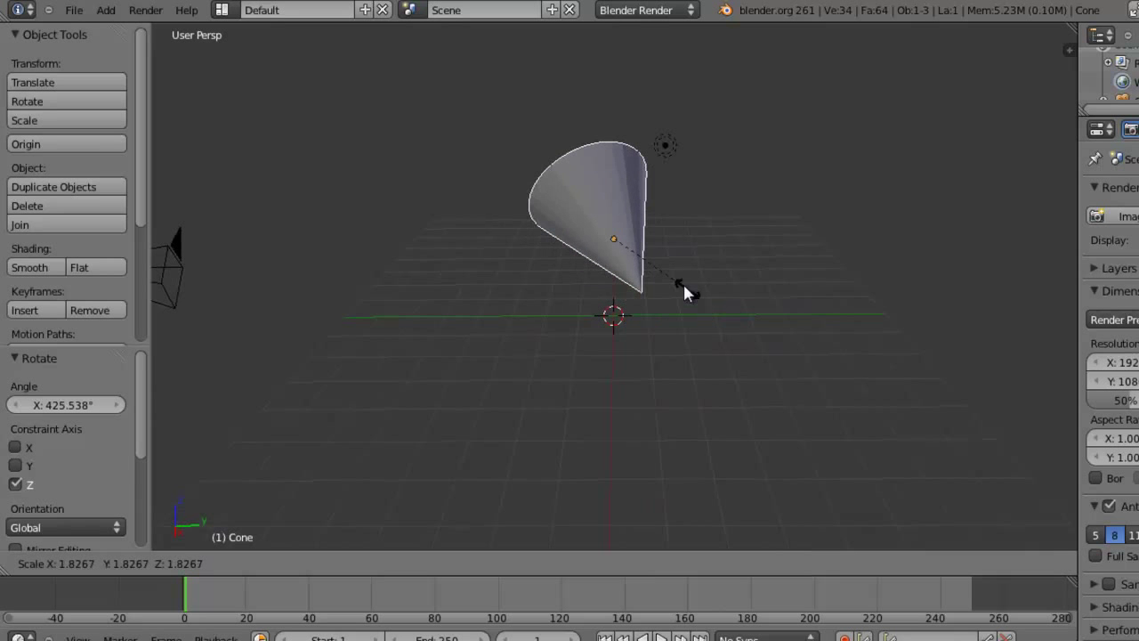
click(679, 276)
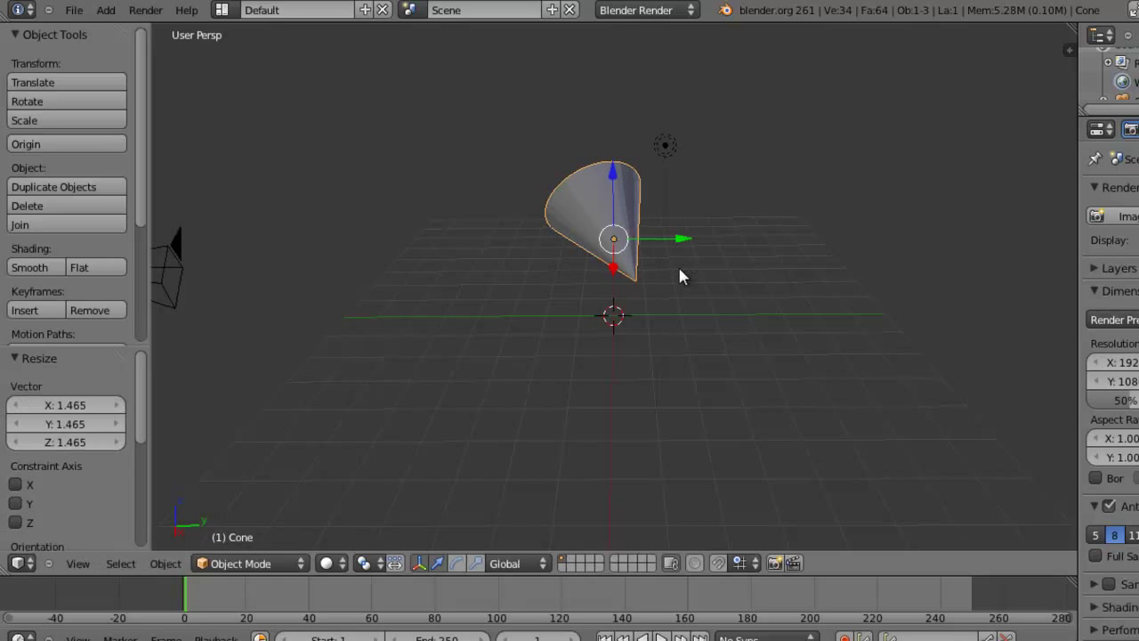
Scale the cone by about 2.35 along the global X axis and by about 0.28 along the global Z axis.
key(s)
key(x)
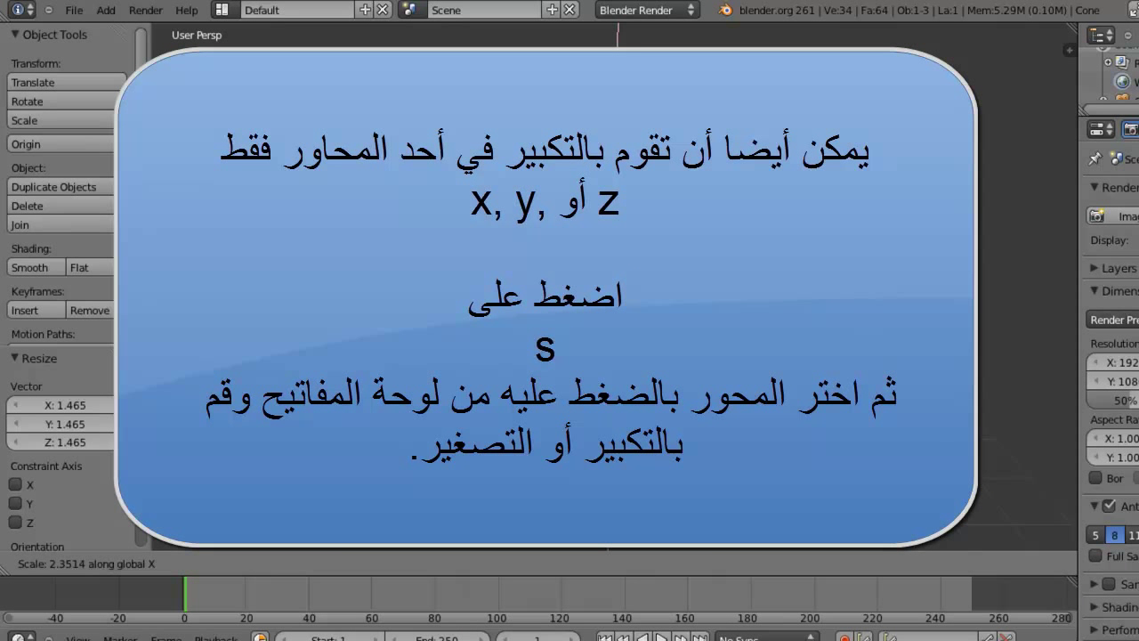
key(Return)
key(s)
key(z)
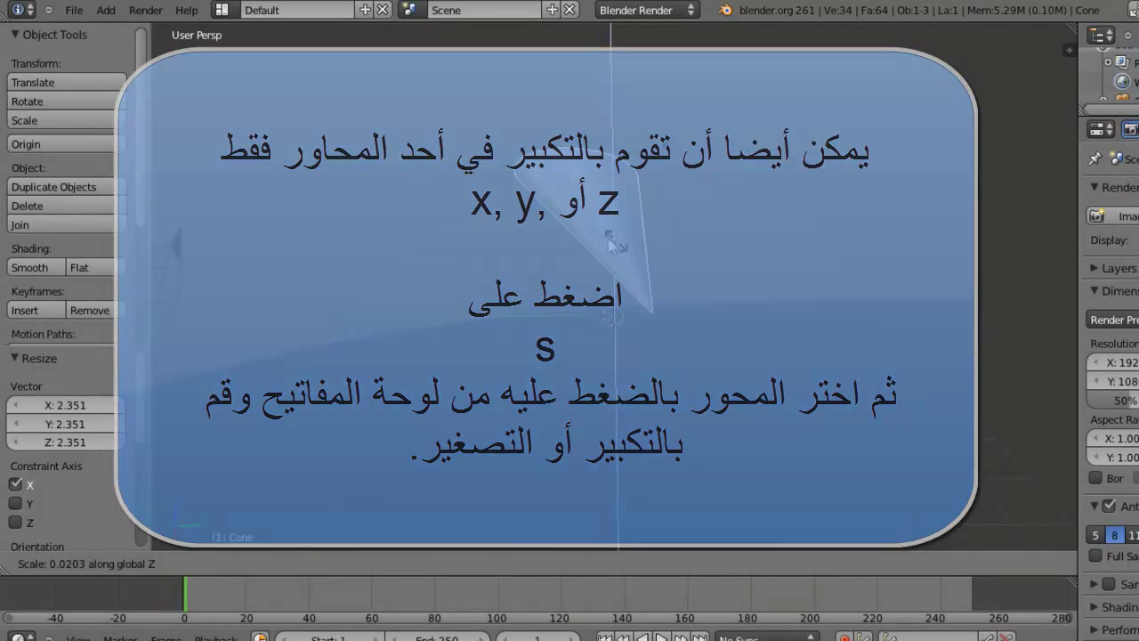
key(Return)
Scale the cone by about 0.58 along the global Y axis.
key(s)
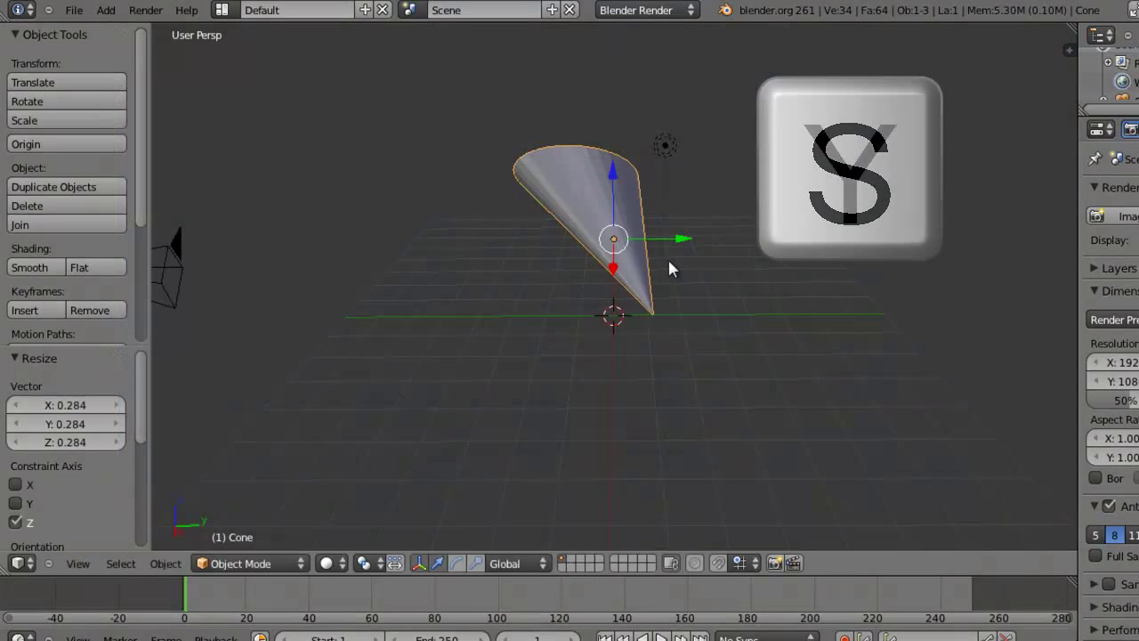
key(y)
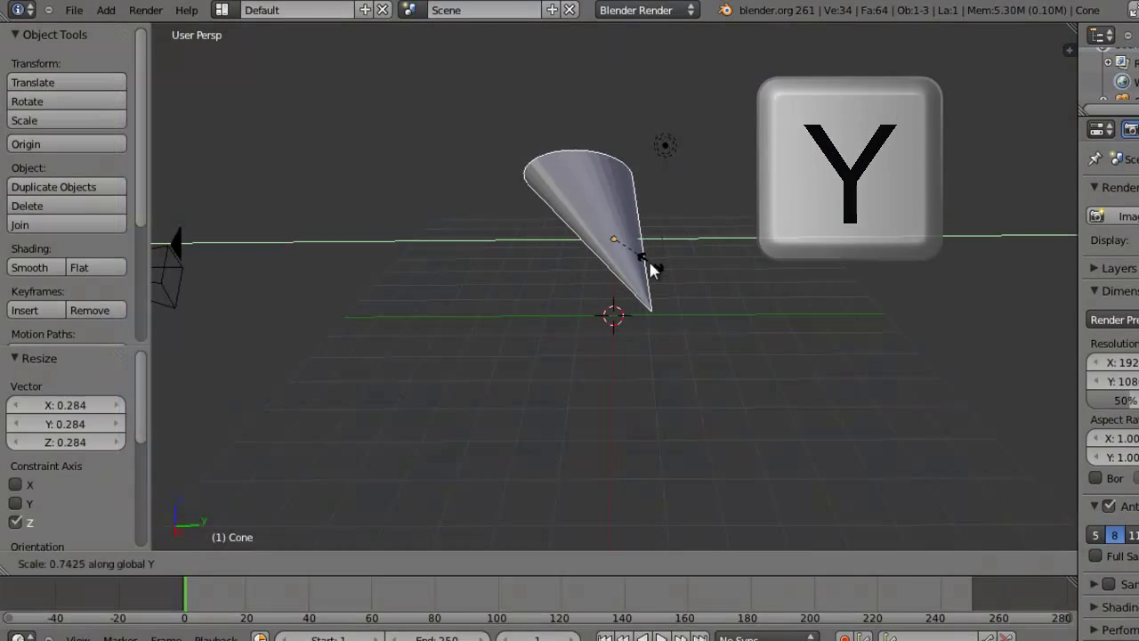
key(Return)
Orbit around the cone, and switch the 3D view to the top view followed by the front view.
middle_drag(701, 295, 549, 291)
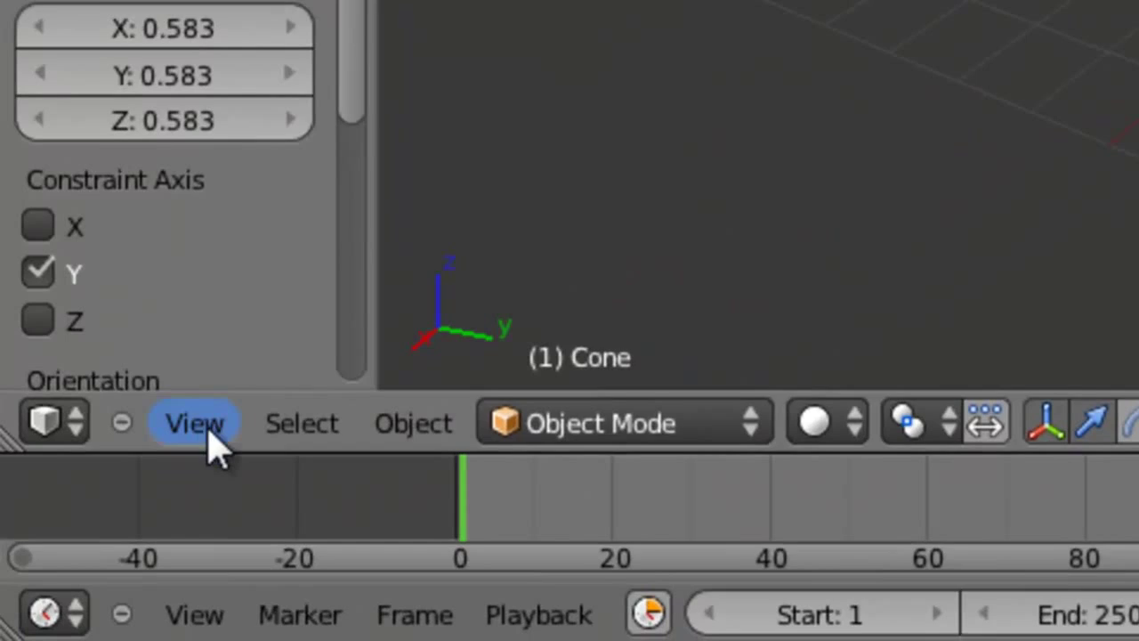
click(210, 434)
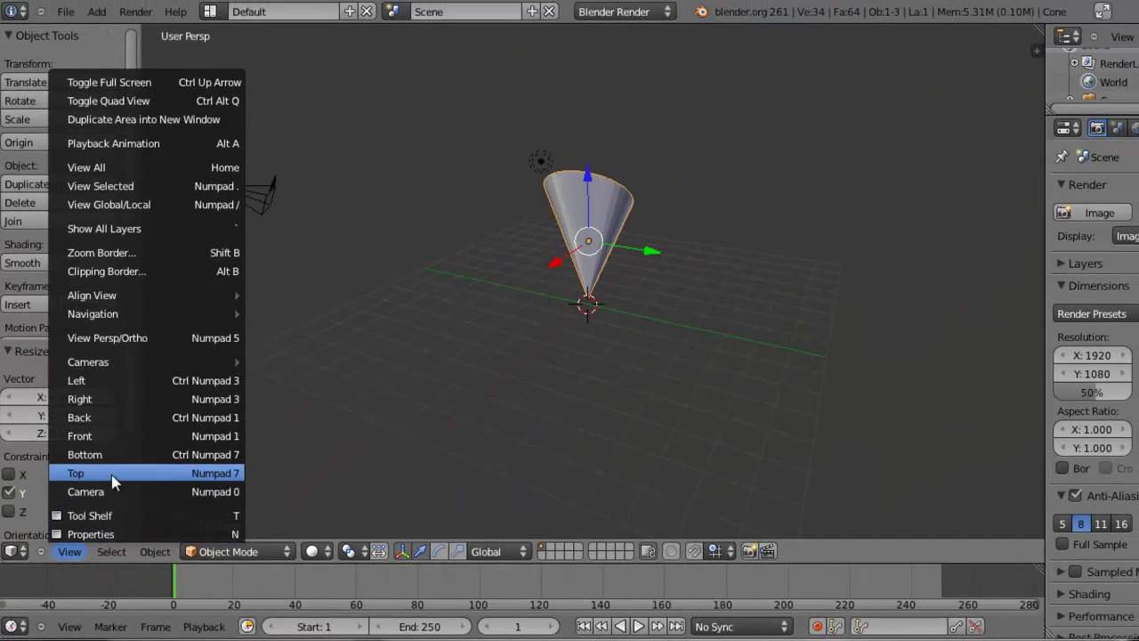
click(306, 216)
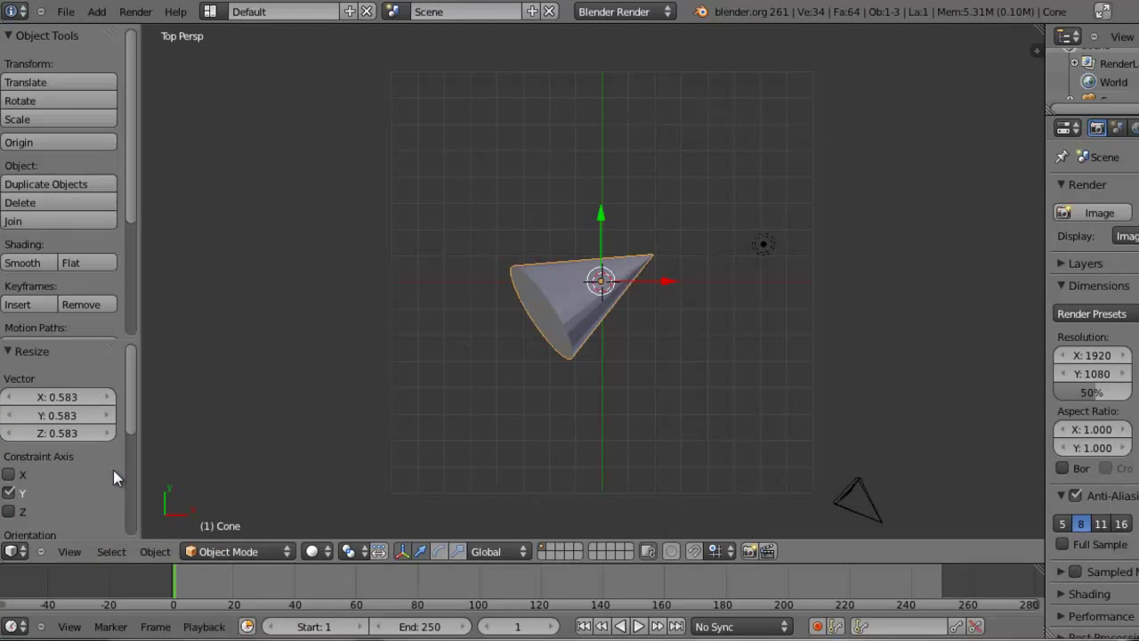
click(71, 551)
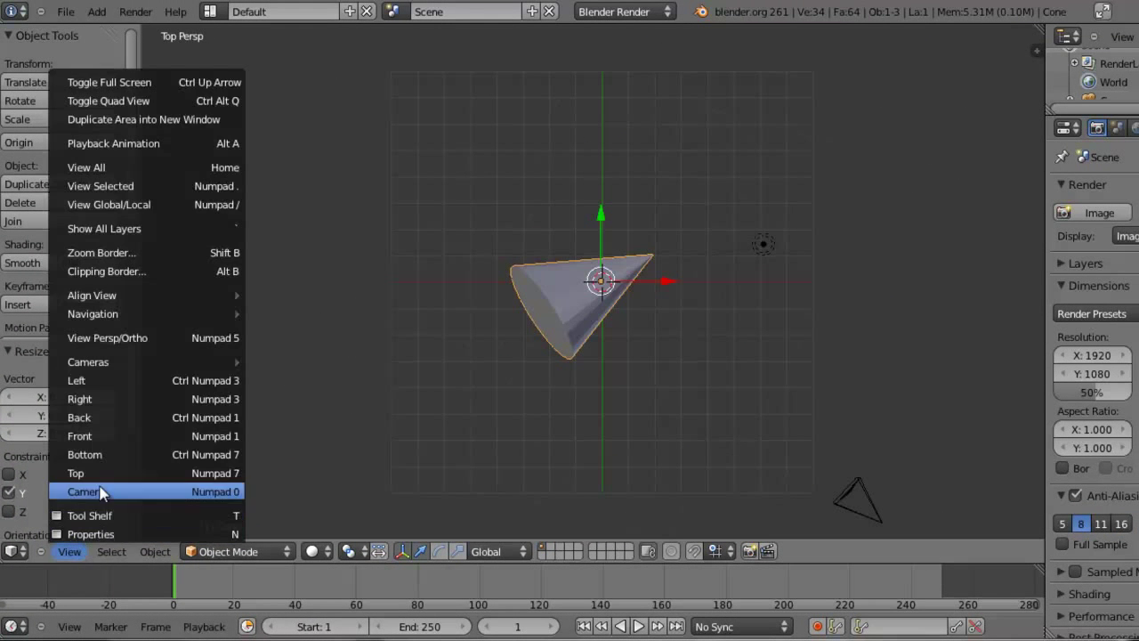
click(113, 435)
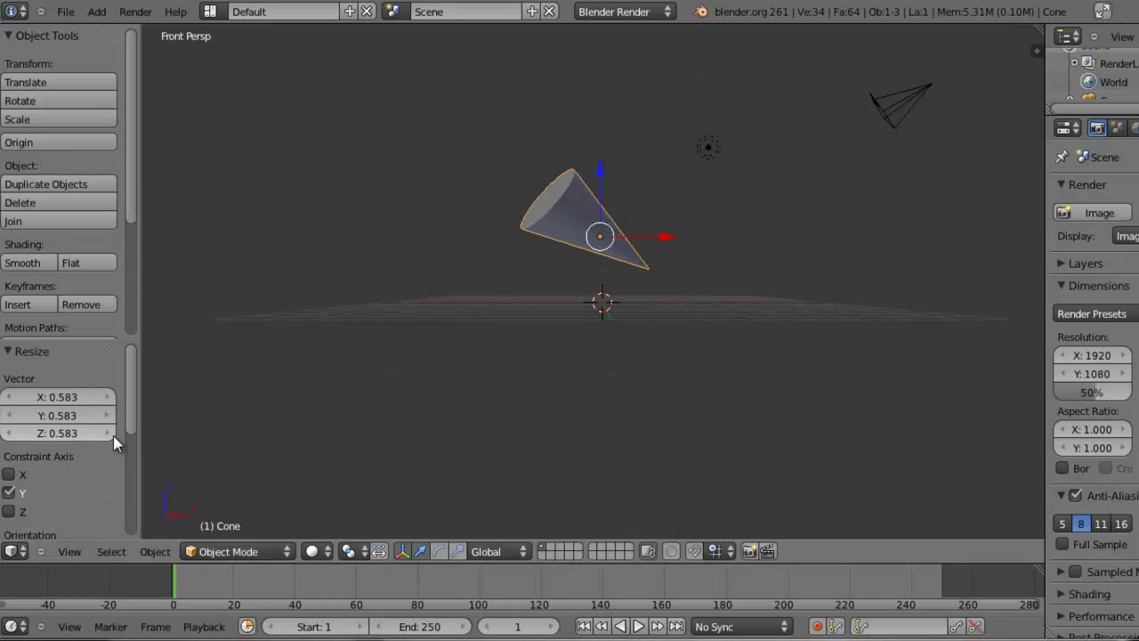
Look through the camera and lower the cone by about 1.7 along the global Z axis into the camera frame.
middle_drag(792, 307, 567, 386)
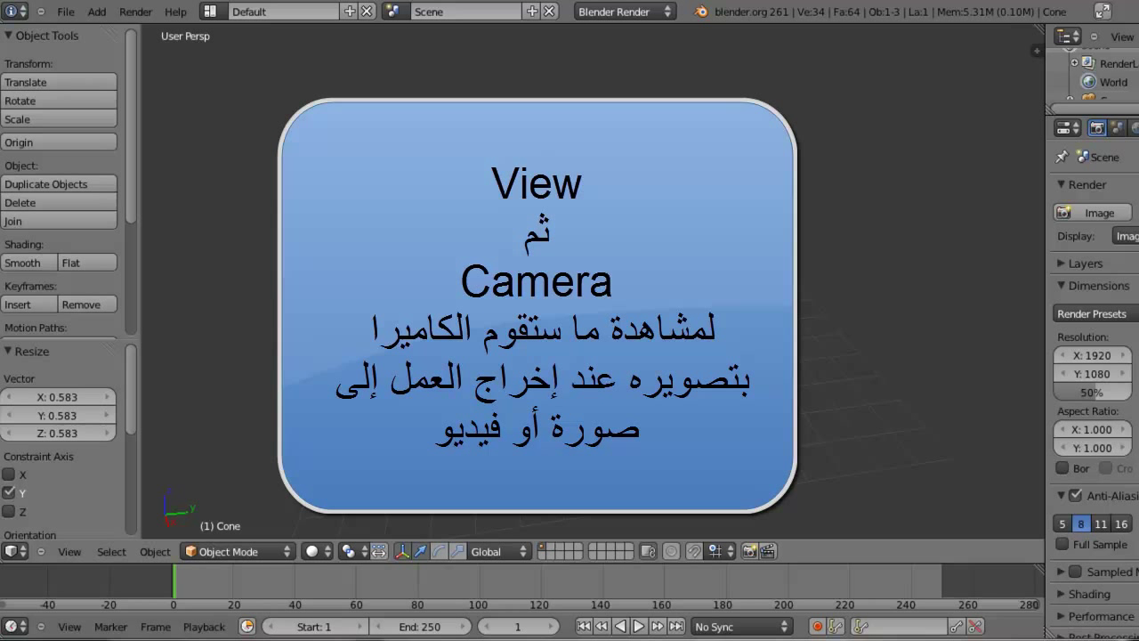
click(70, 552)
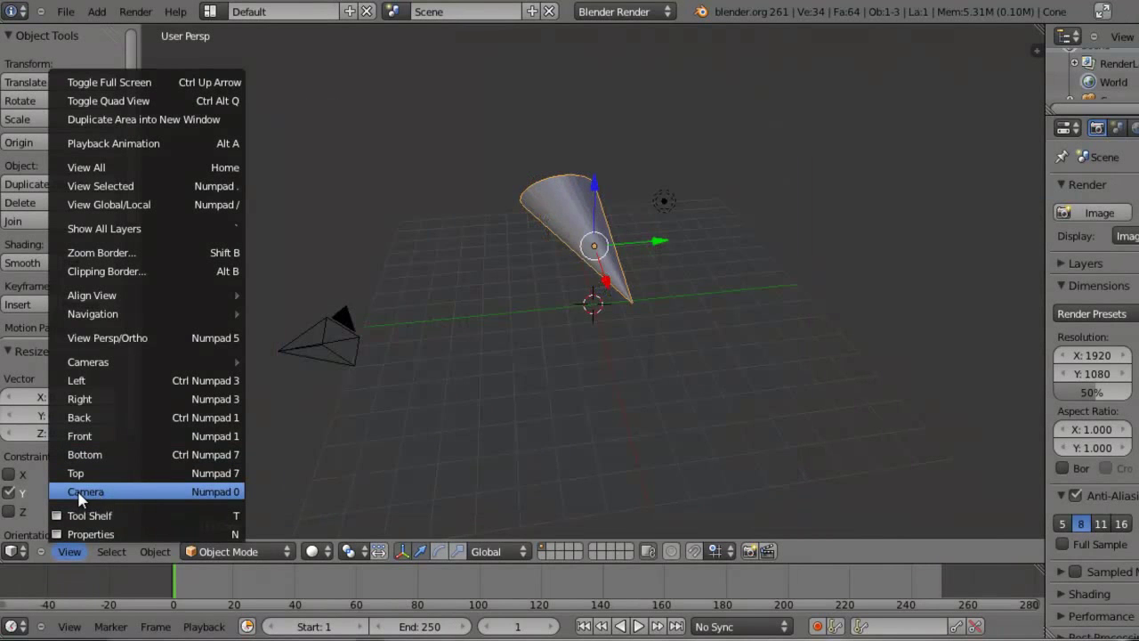
click(131, 494)
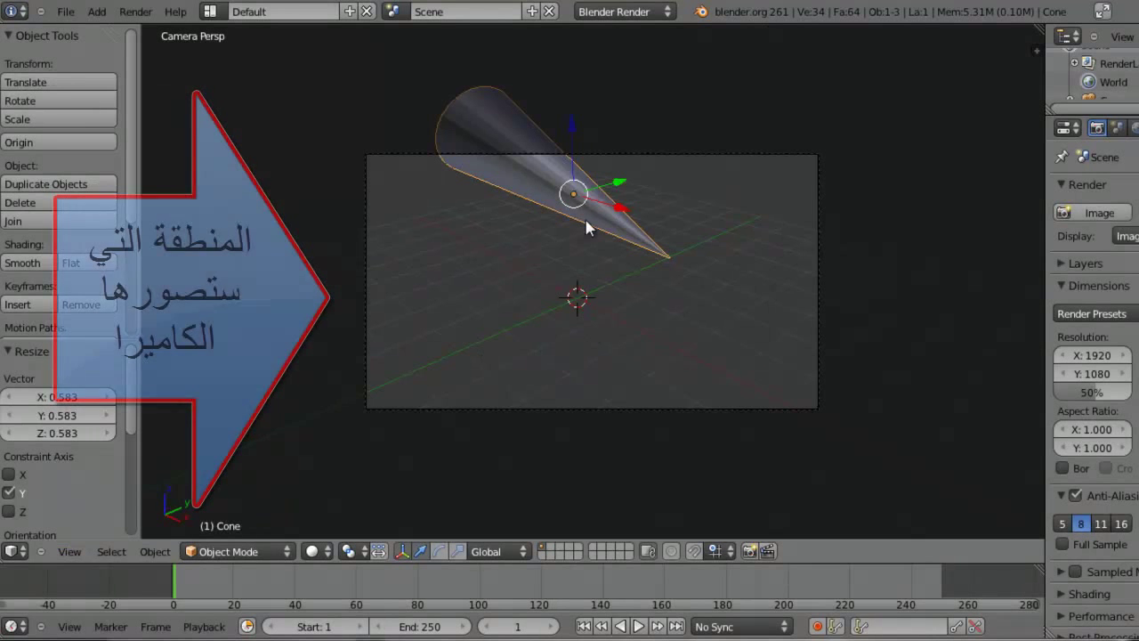
drag(571, 124, 580, 208)
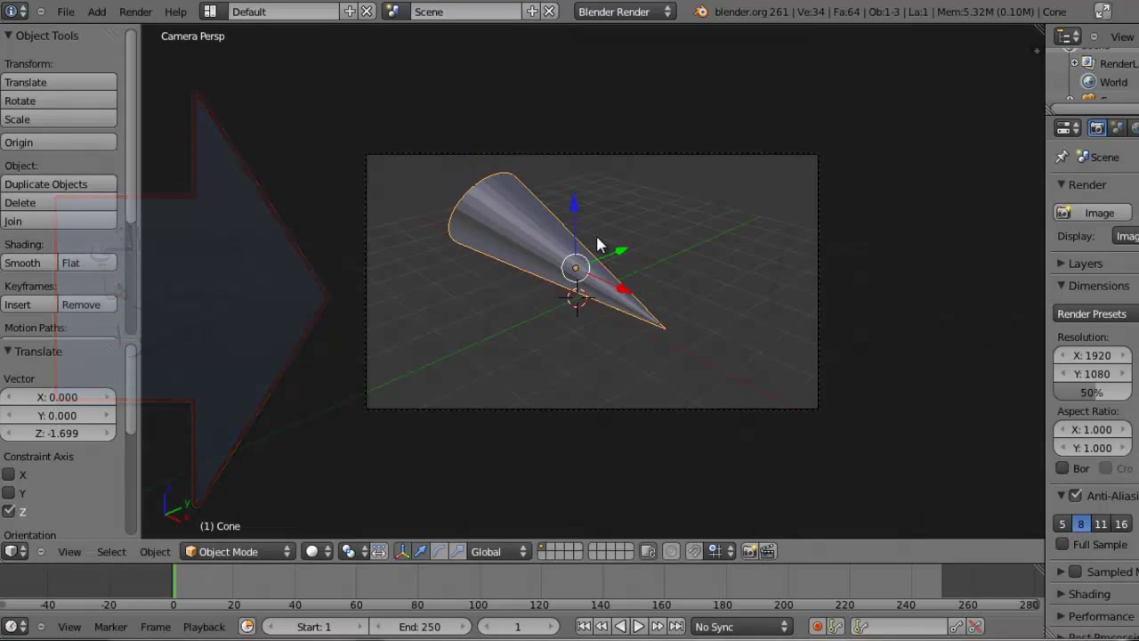
Add a plane mesh at the origin as a floor and scale it up uniformly by a factor of about 7.96.
middle_drag(660, 285, 648, 305)
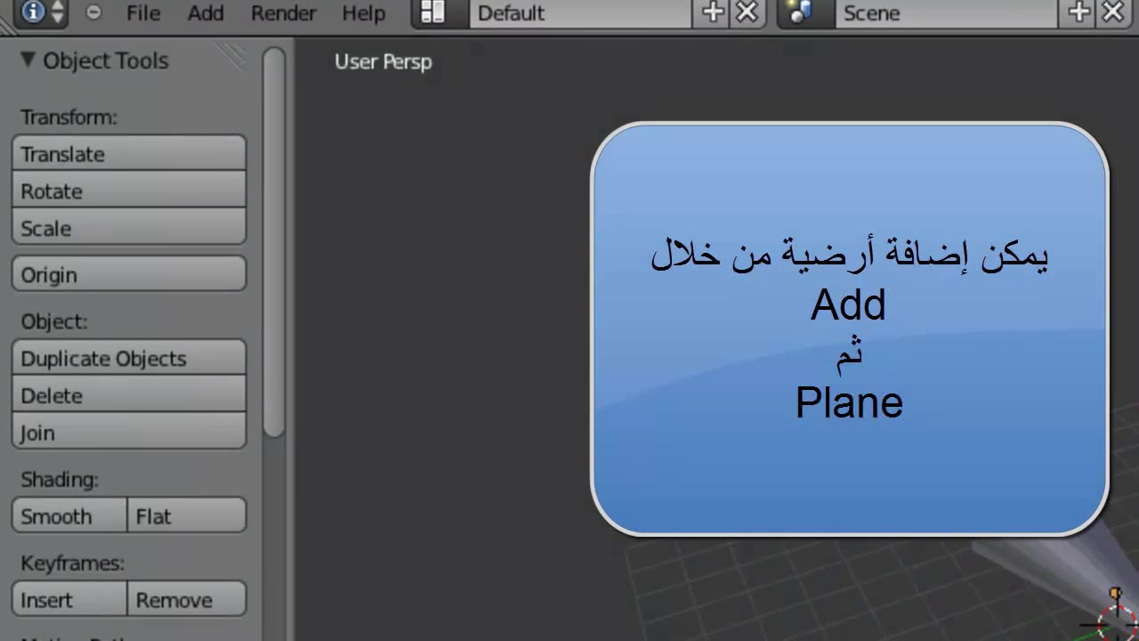
click(205, 13)
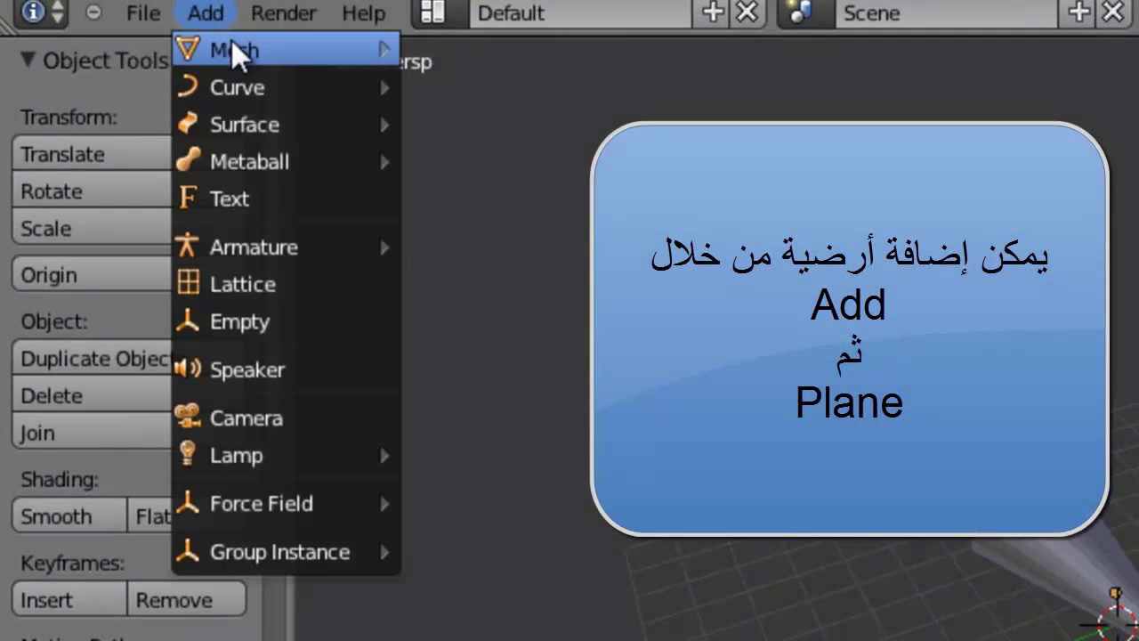
mouse_move(233, 49)
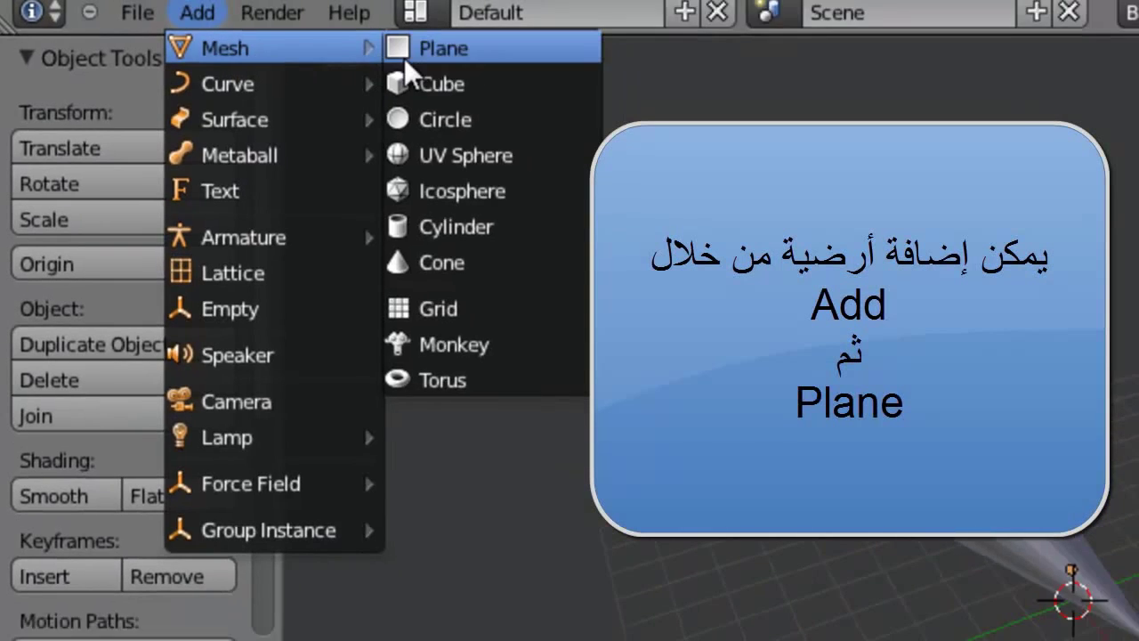
click(404, 51)
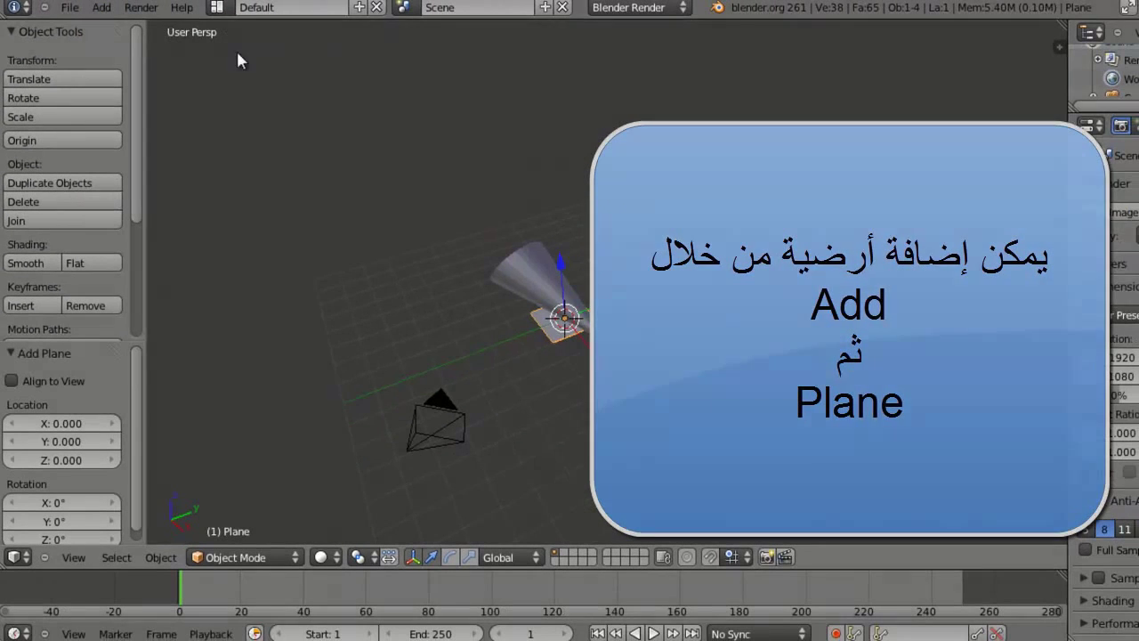
middle_drag(556, 354, 583, 325)
key(s)
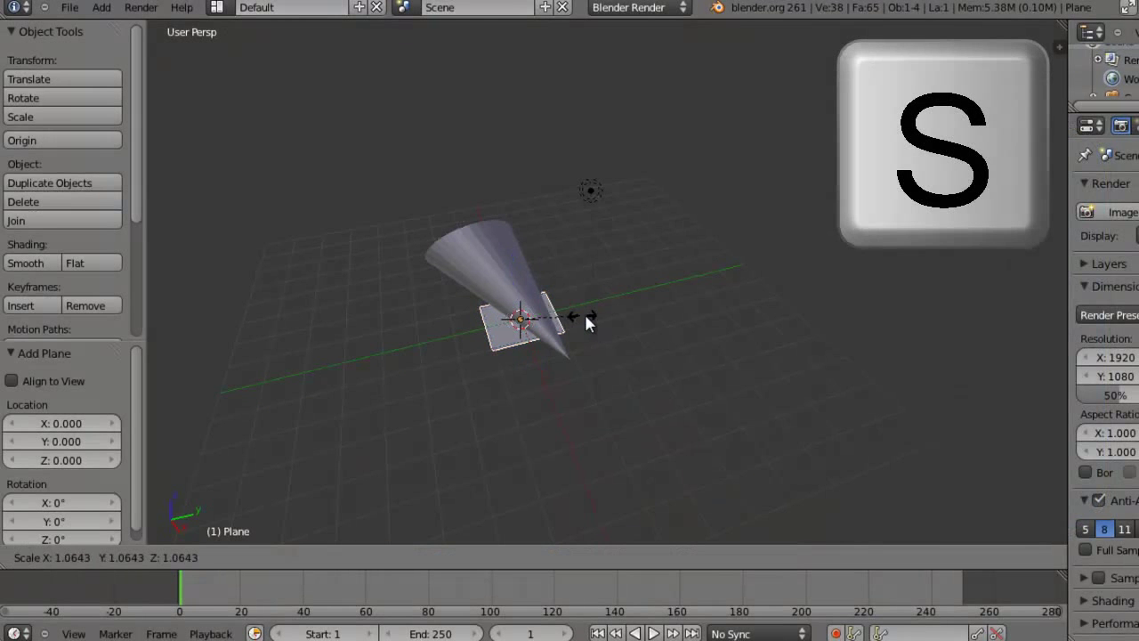
click(985, 301)
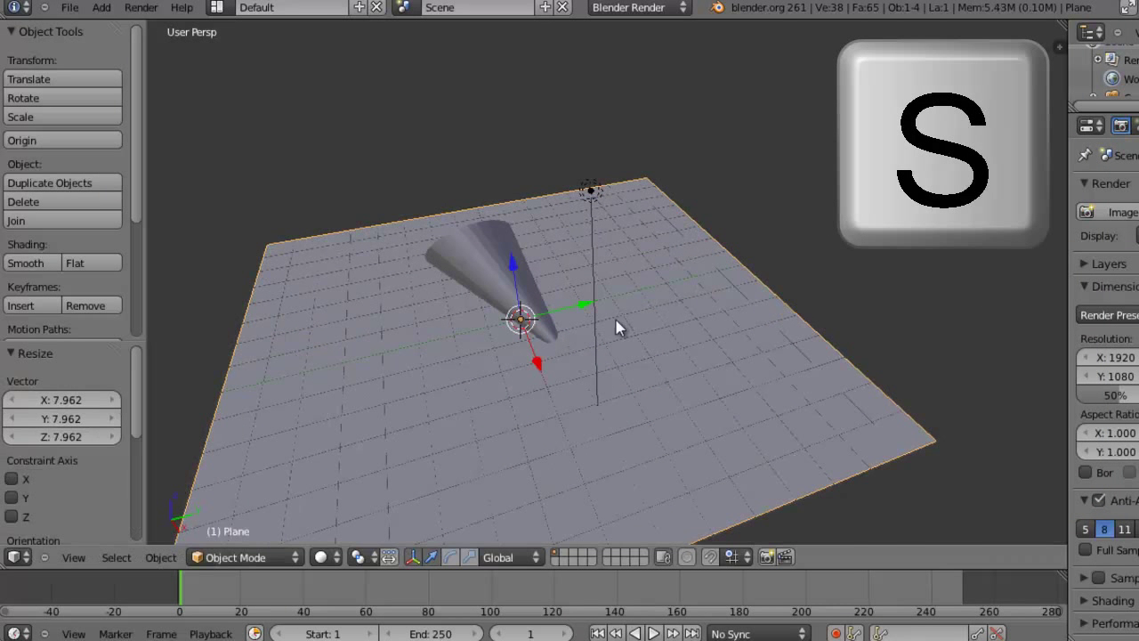
Raise the cone by about 1.08 along the global Z axis above the plane.
right_click(489, 267)
mouse_move(513, 249)
mouse_down()
mouse_move(507, 218)
mouse_move(510, 228)
mouse_up()
middle_drag(517, 377, 541, 354)
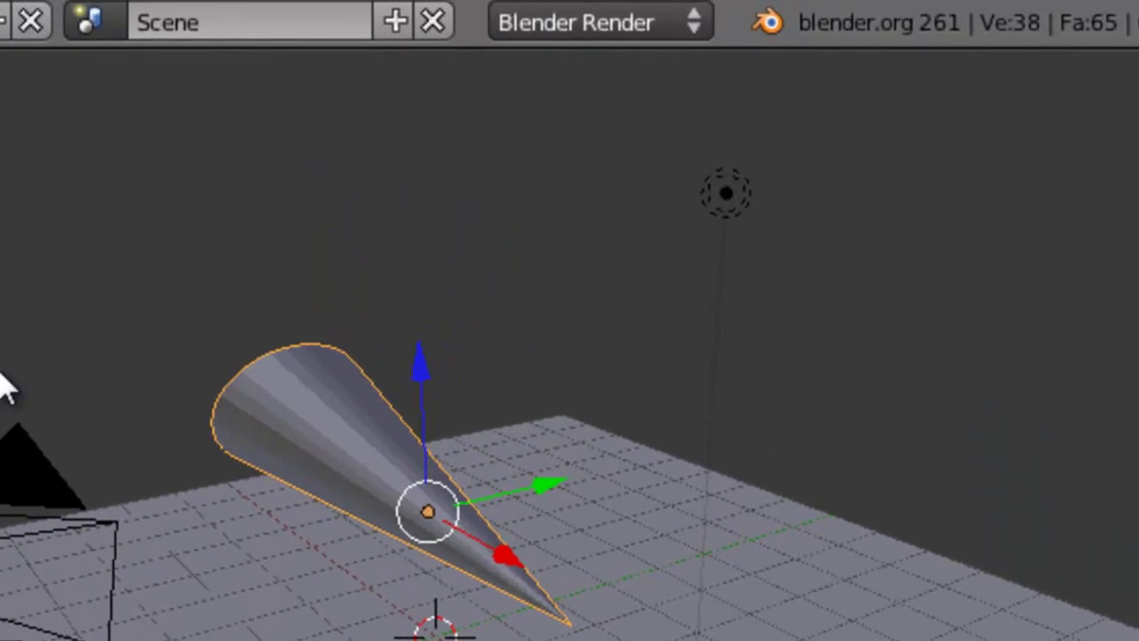
Set the render engine to Cycles Render, render a still image, and return to the 3D view.
click(640, 27)
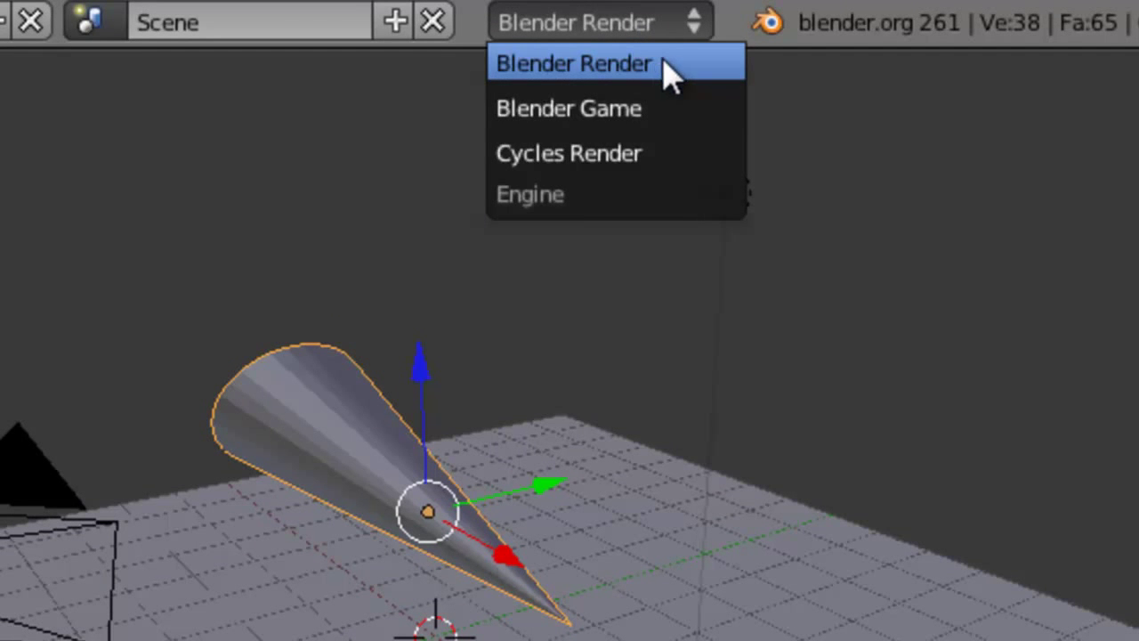
click(673, 151)
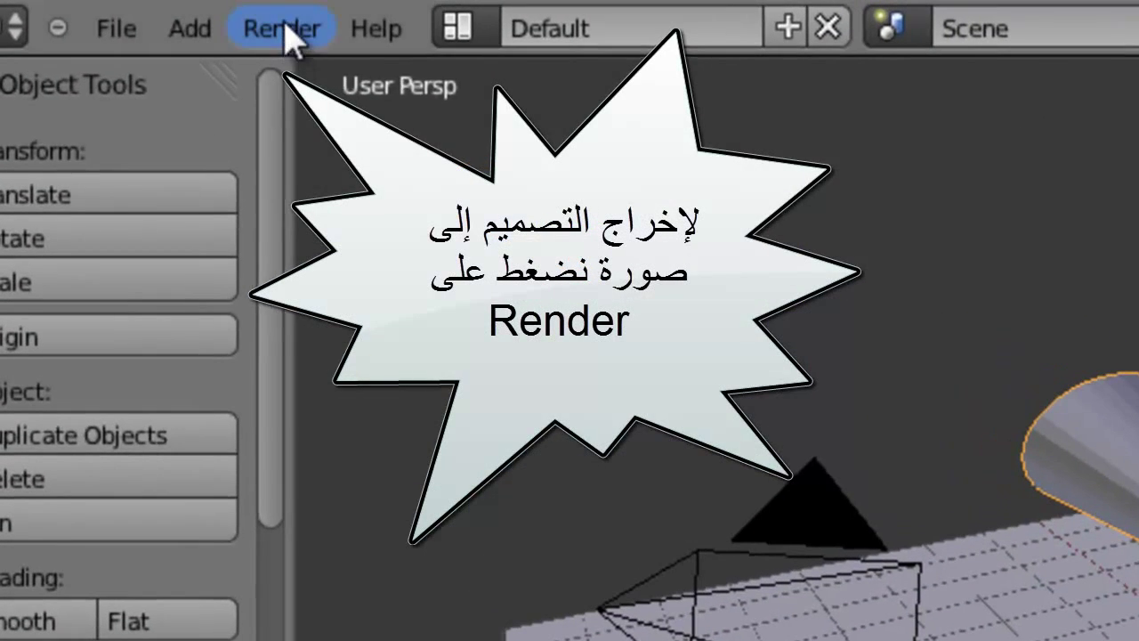
click(121, 12)
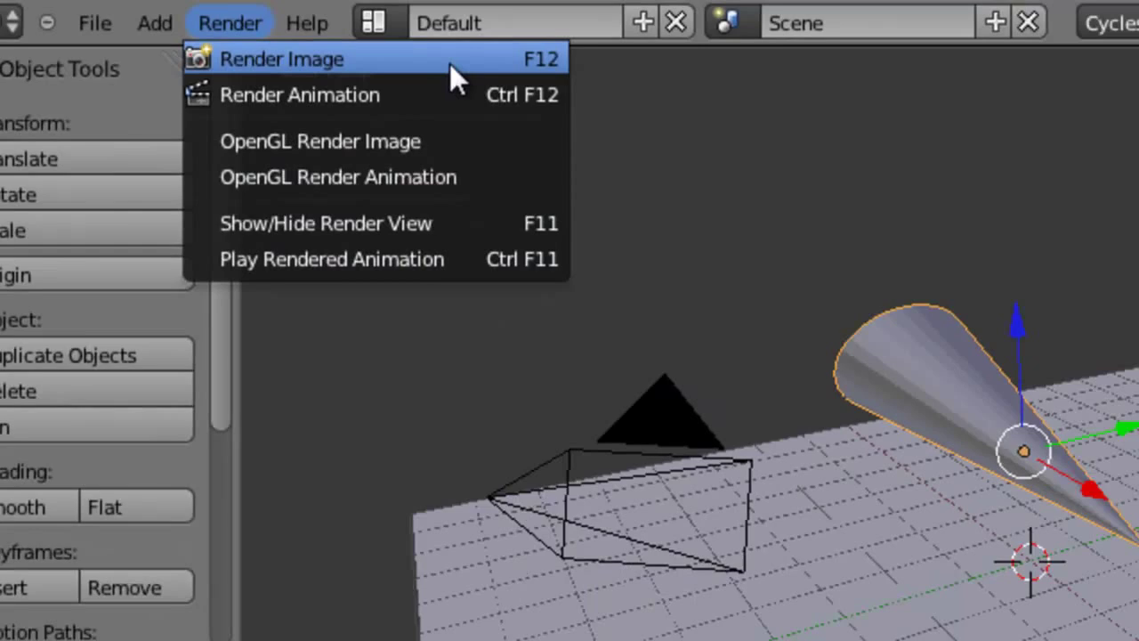
click(449, 61)
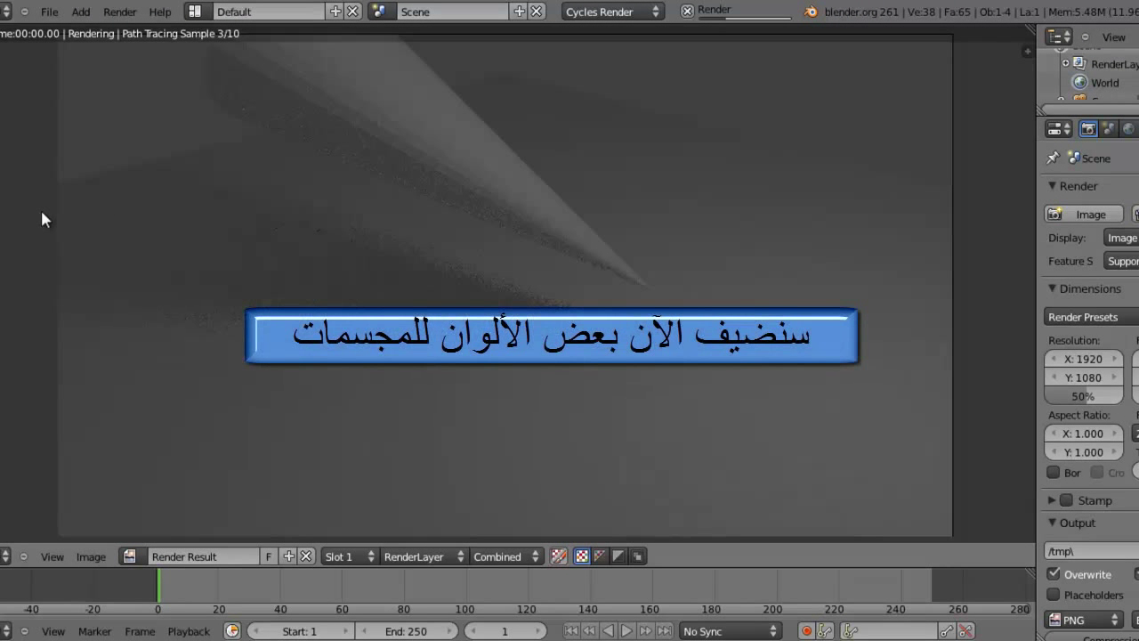
scroll(43, 219, down, 1)
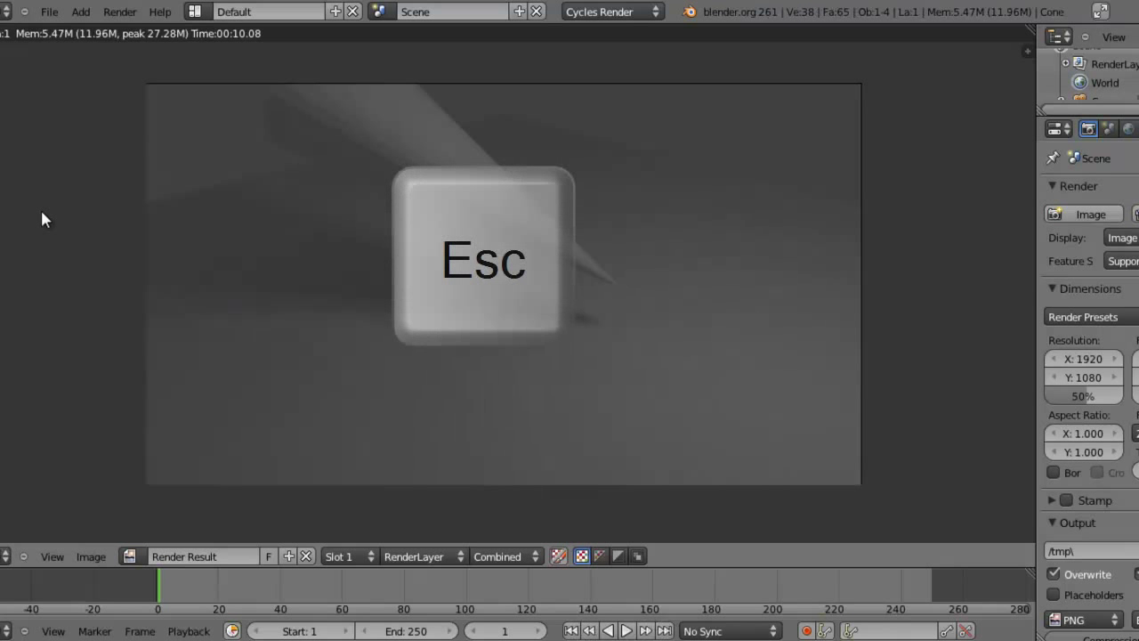
key(Escape)
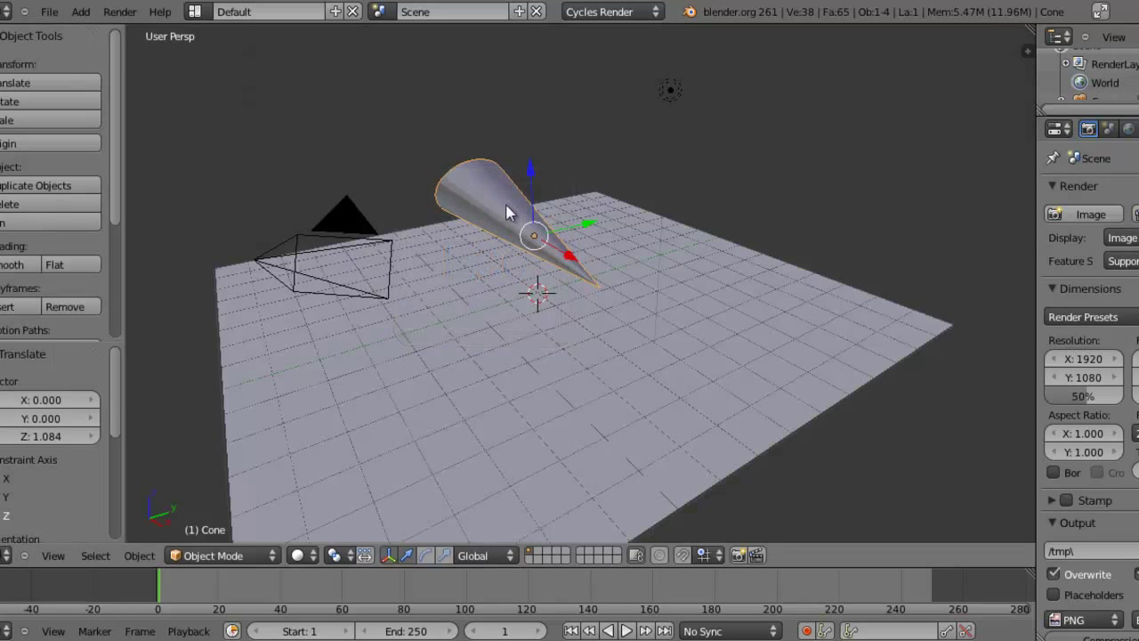
Give the plane a new material with a brown diffuse color.
right_click(571, 319)
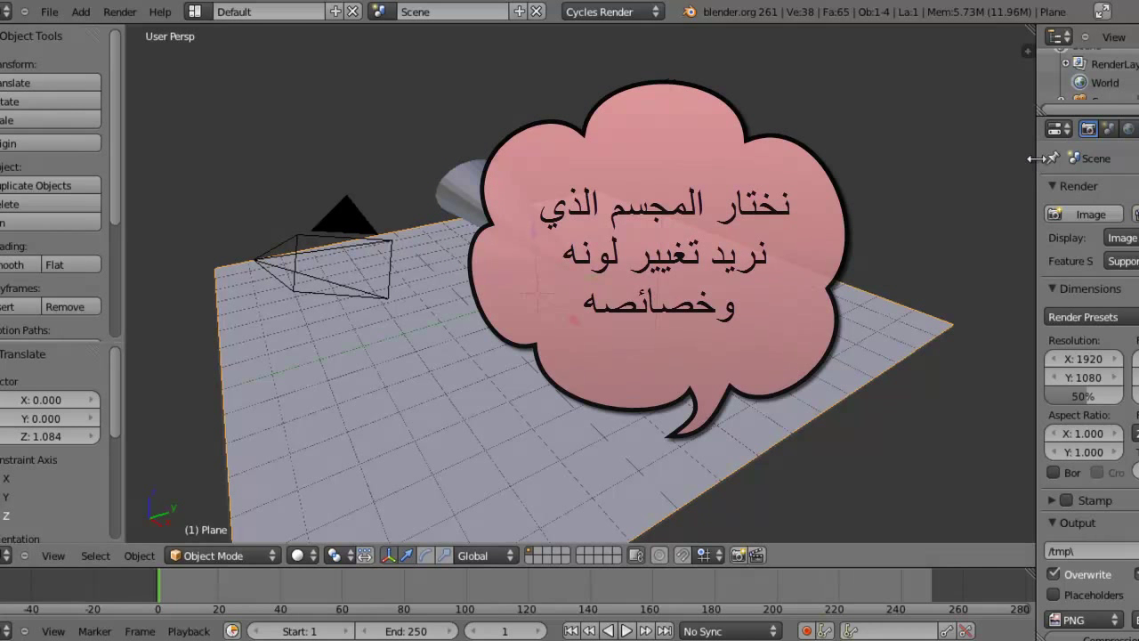
drag(1035, 158, 931, 159)
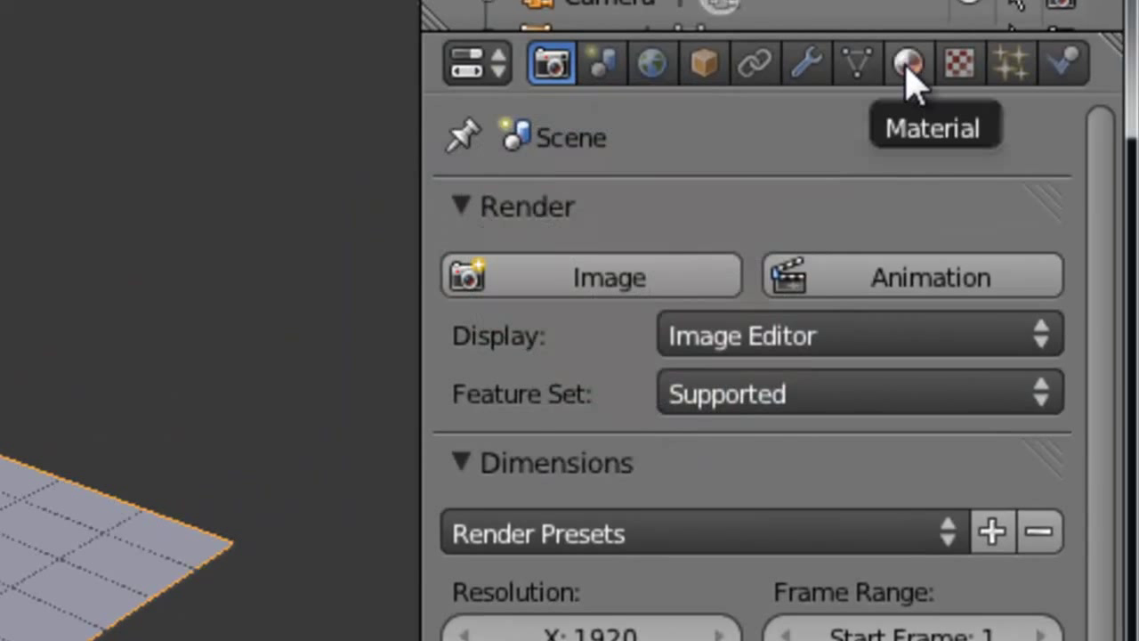
click(908, 67)
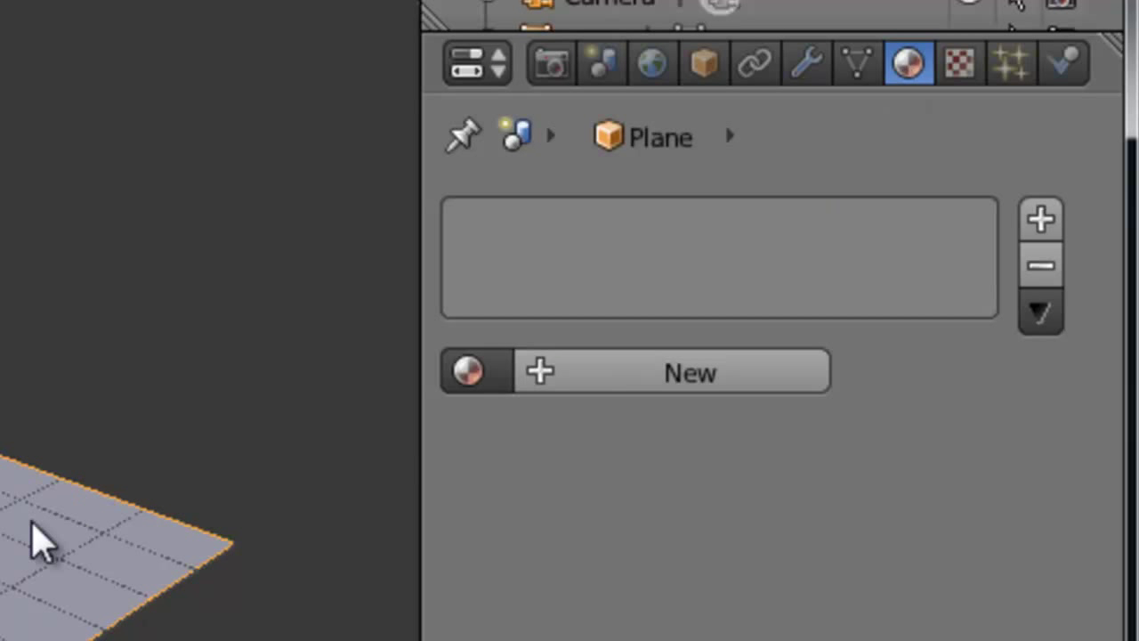
click(691, 384)
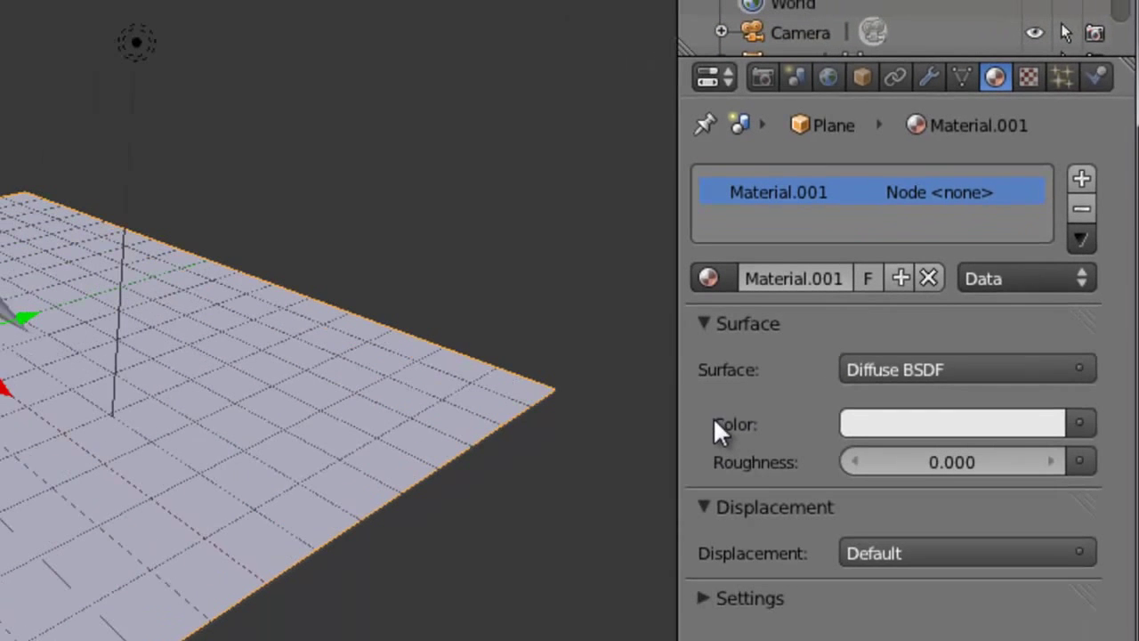
click(901, 411)
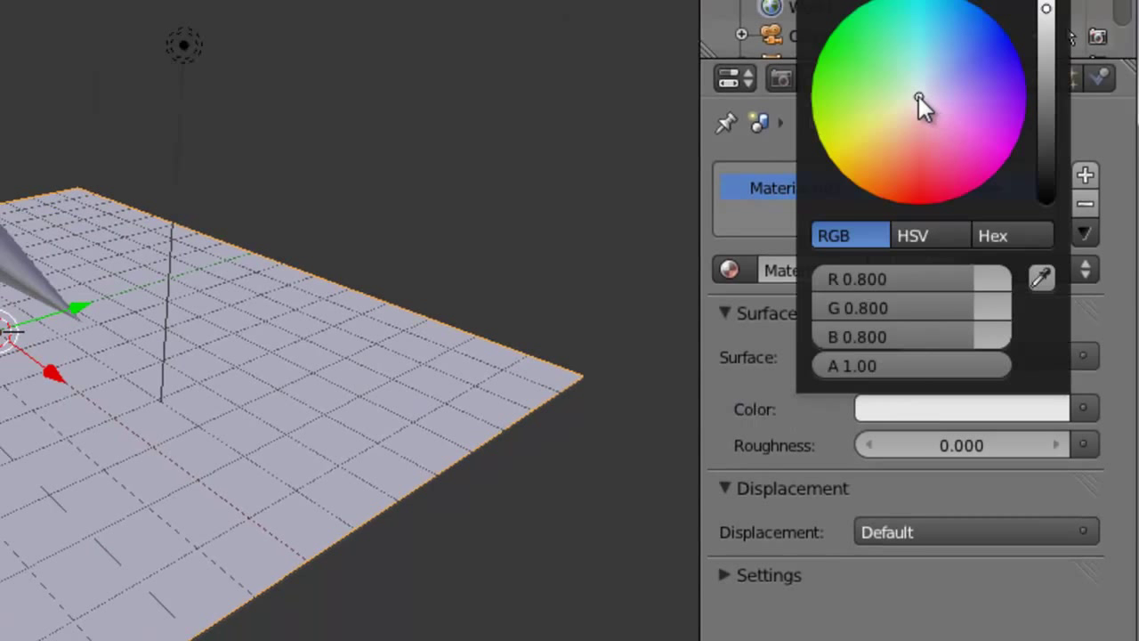
drag(1040, 58, 1046, 88)
click(933, 134)
mouse_move(934, 134)
mouse_down()
mouse_move(953, 118)
mouse_move(877, 162)
mouse_move(885, 157)
mouse_up()
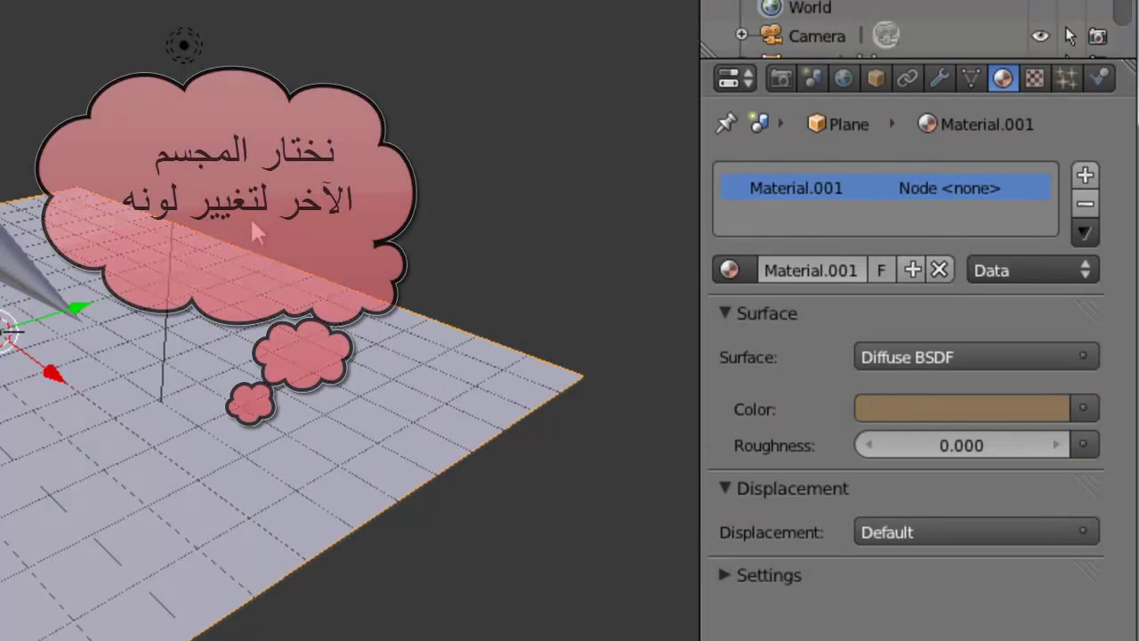
Give the cone a new material with a magenta diffuse color and render a still image.
right_click(44, 267)
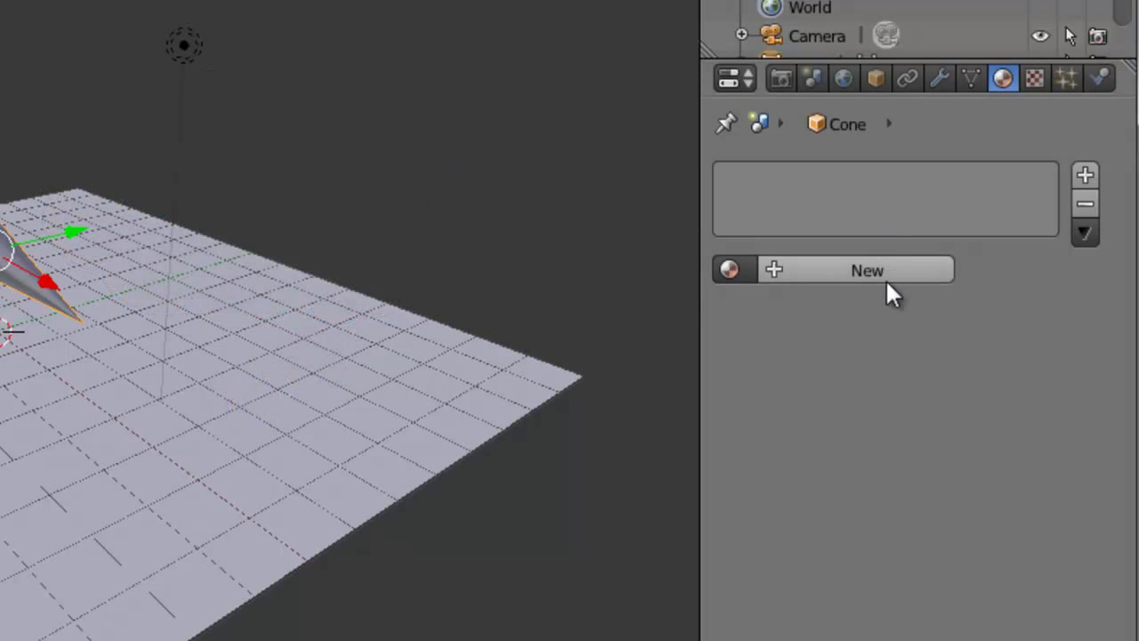
click(884, 275)
click(891, 412)
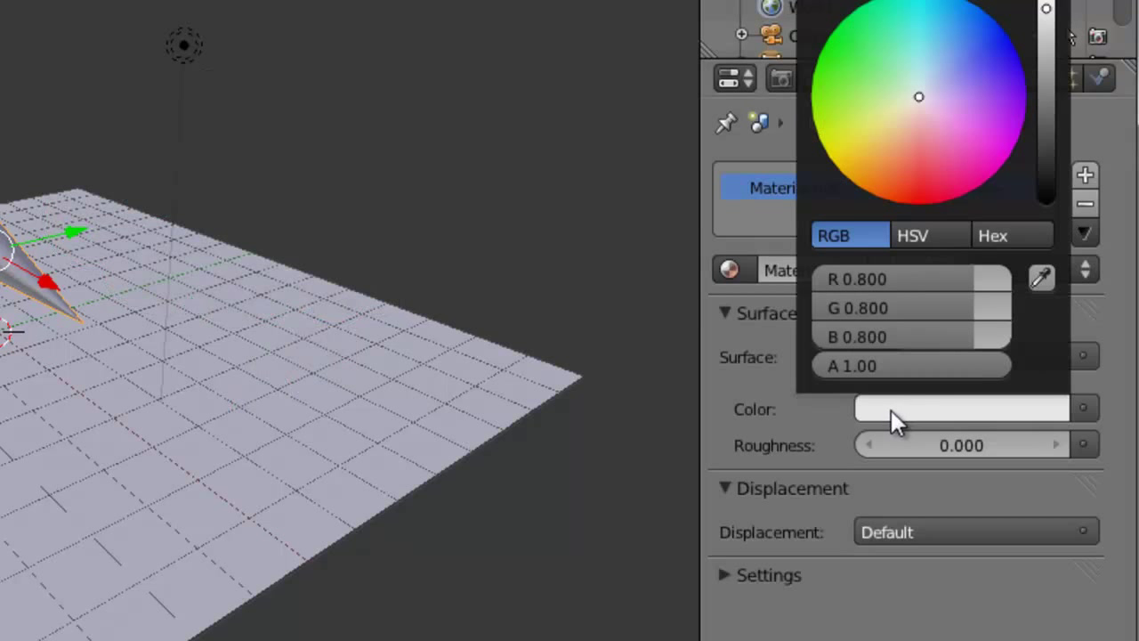
mouse_move(921, 93)
mouse_down()
mouse_move(946, 152)
mouse_move(1012, 150)
mouse_move(1009, 133)
mouse_move(1016, 147)
mouse_up()
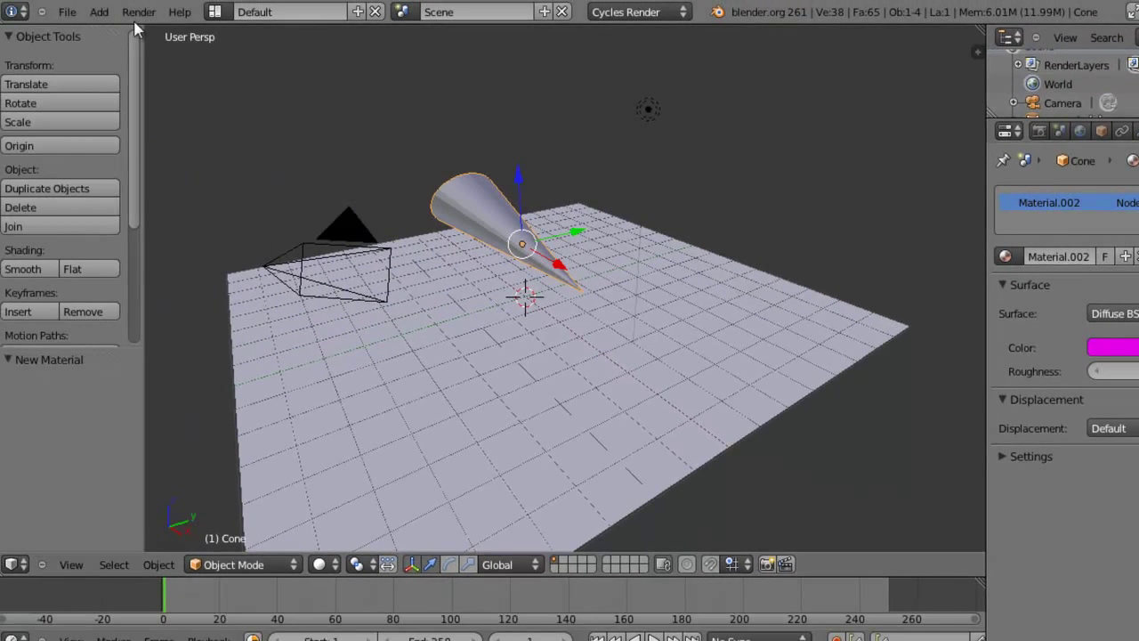
click(137, 13)
click(150, 32)
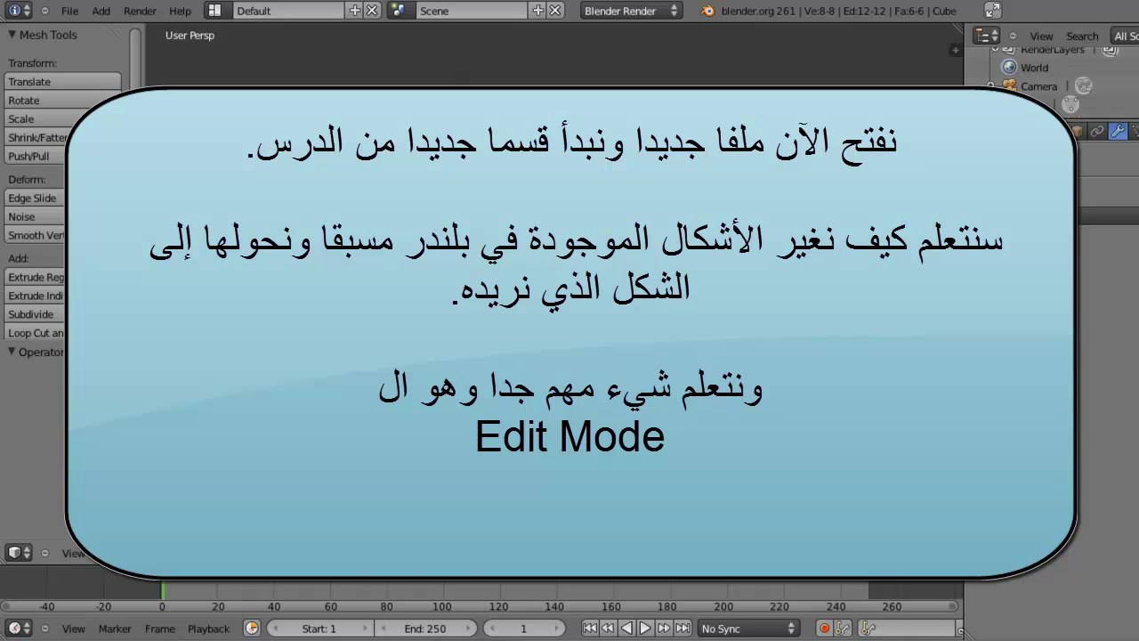
Switch the cube to Object Mode and look through the available object tools.
key(Tab)
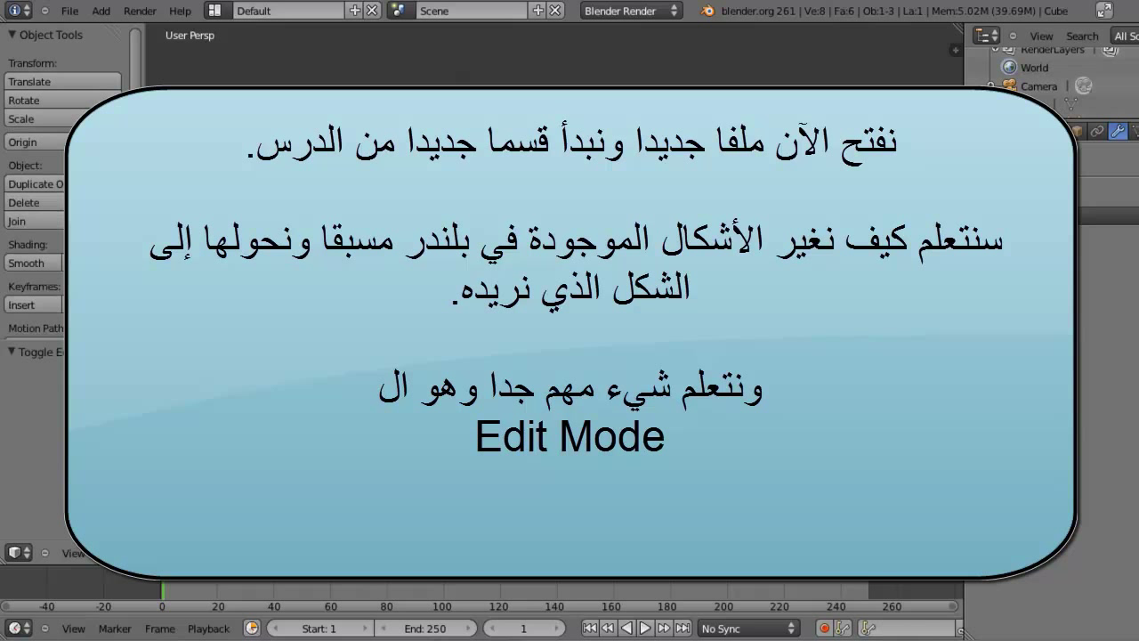
scroll(62, 178, down, 5)
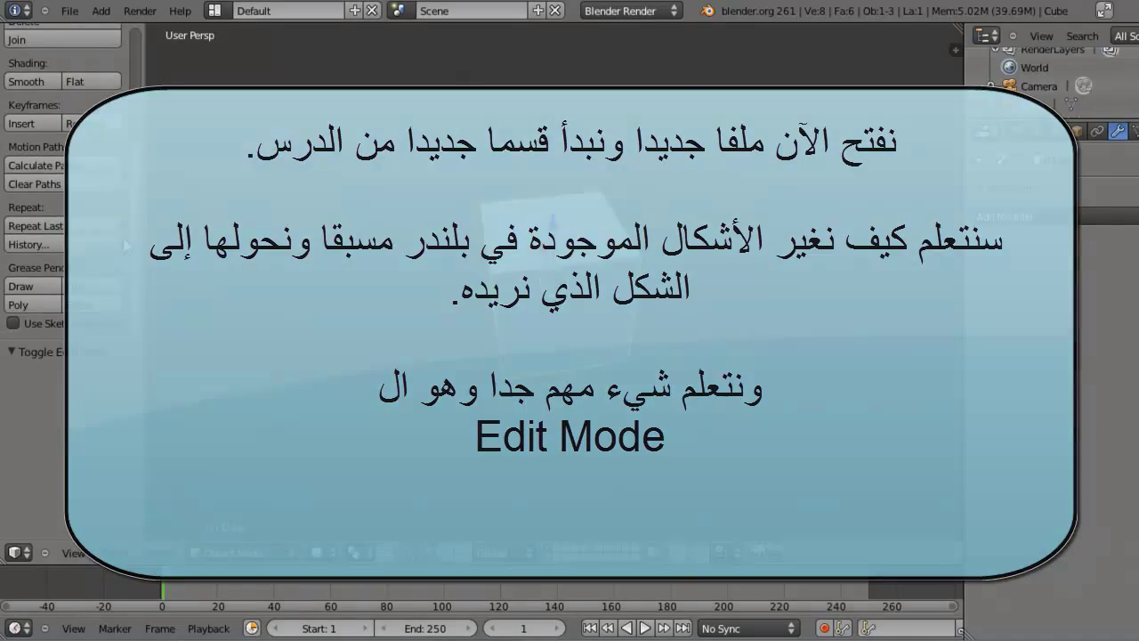
scroll(126, 145, up, 5)
scroll(118, 194, down, 3)
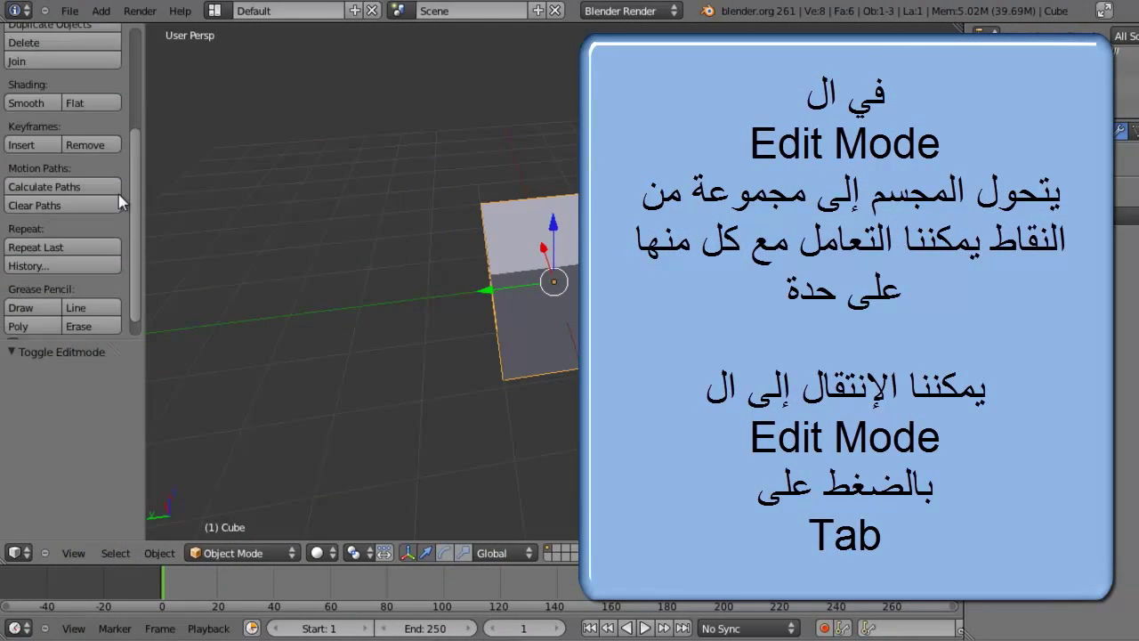
scroll(118, 194, down, 1)
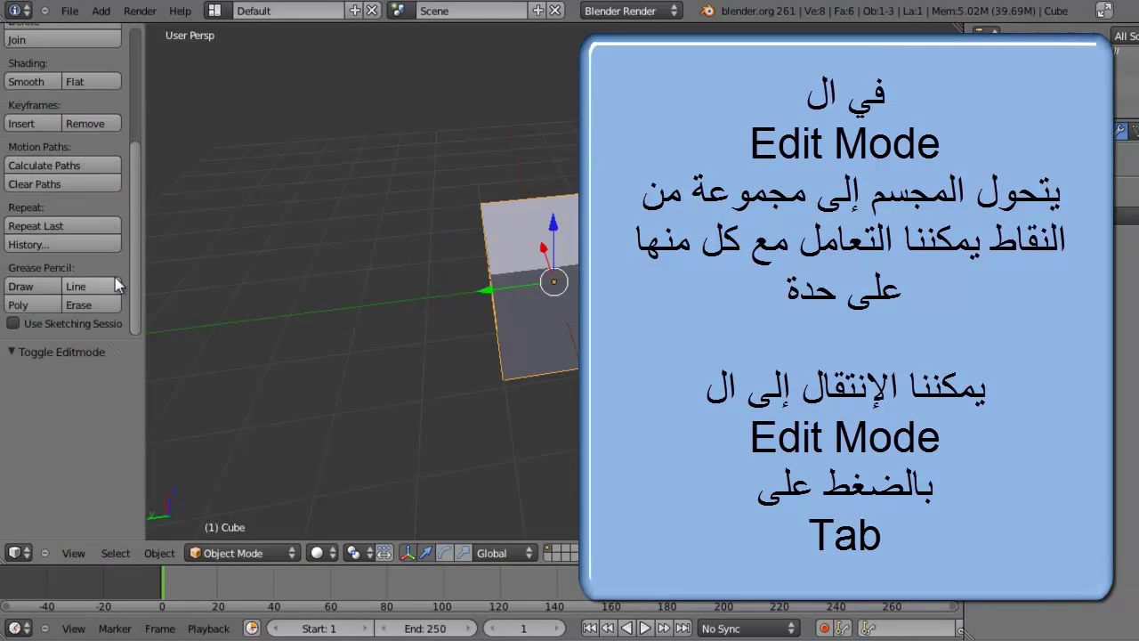
Enter Edit Mode on the cube, subdivide its whole mesh twice, and deselect all vertices.
key(Tab)
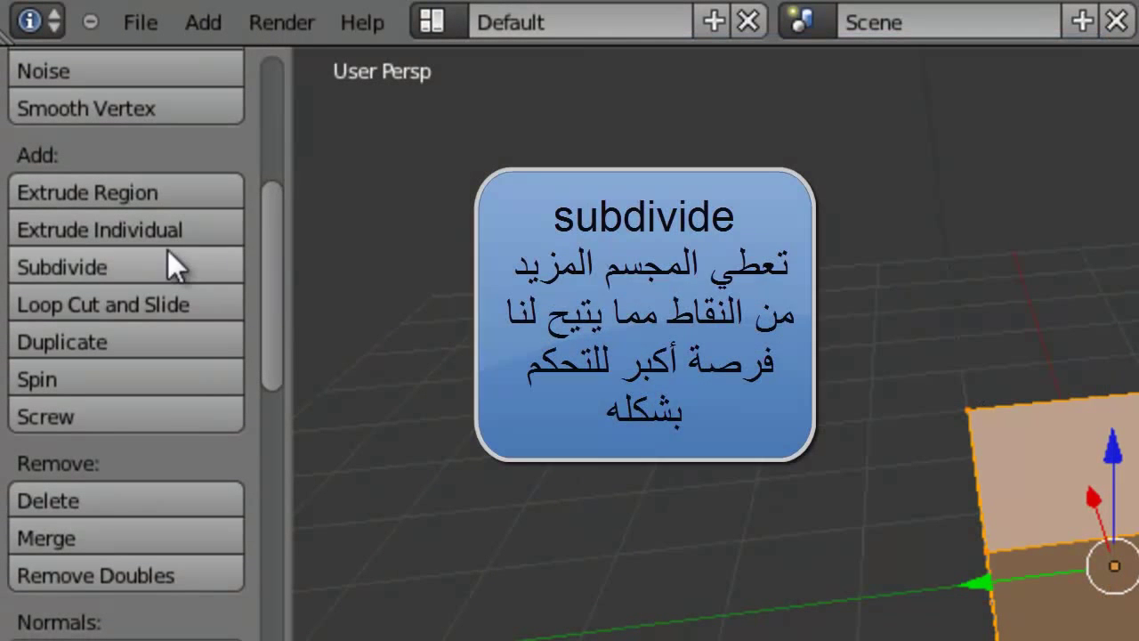
click(151, 263)
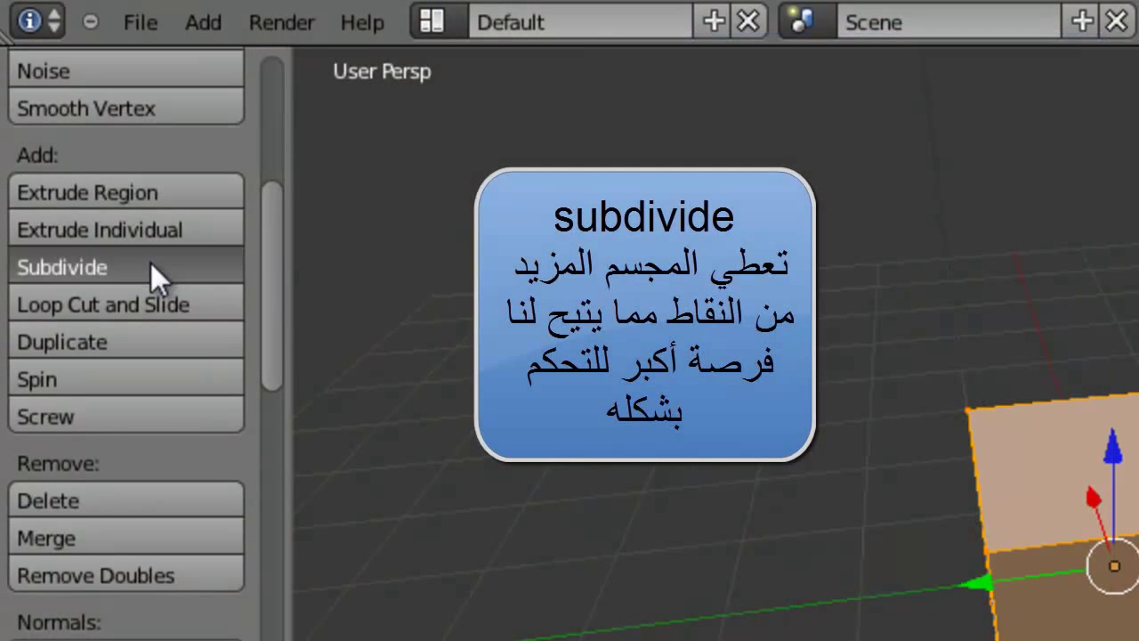
click(139, 266)
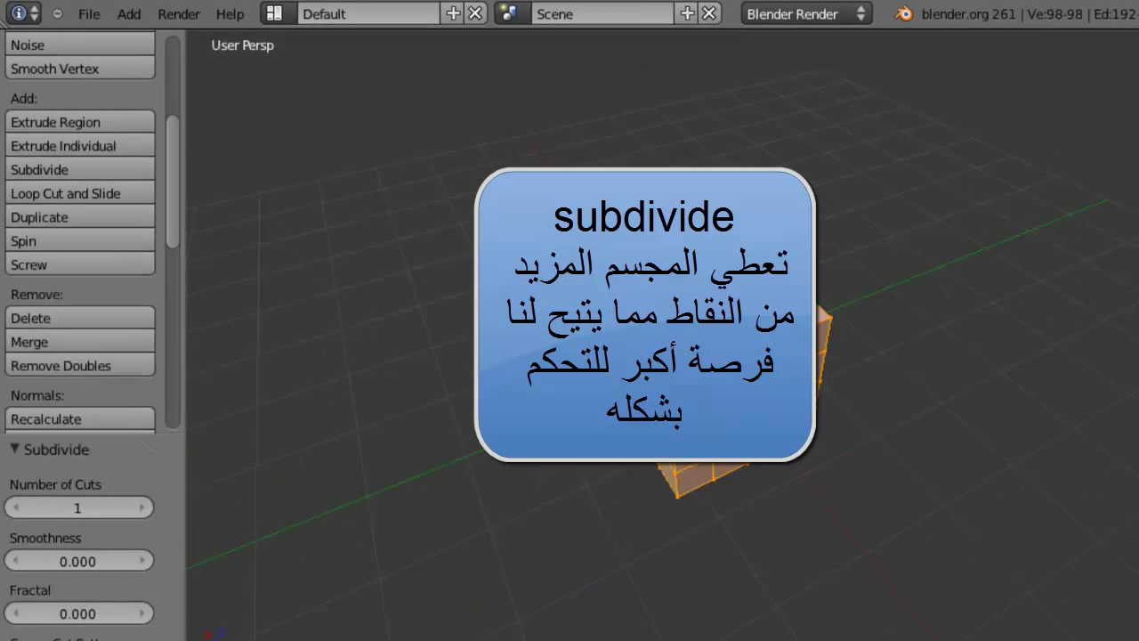
key(a)
middle_drag(615, 283, 596, 291)
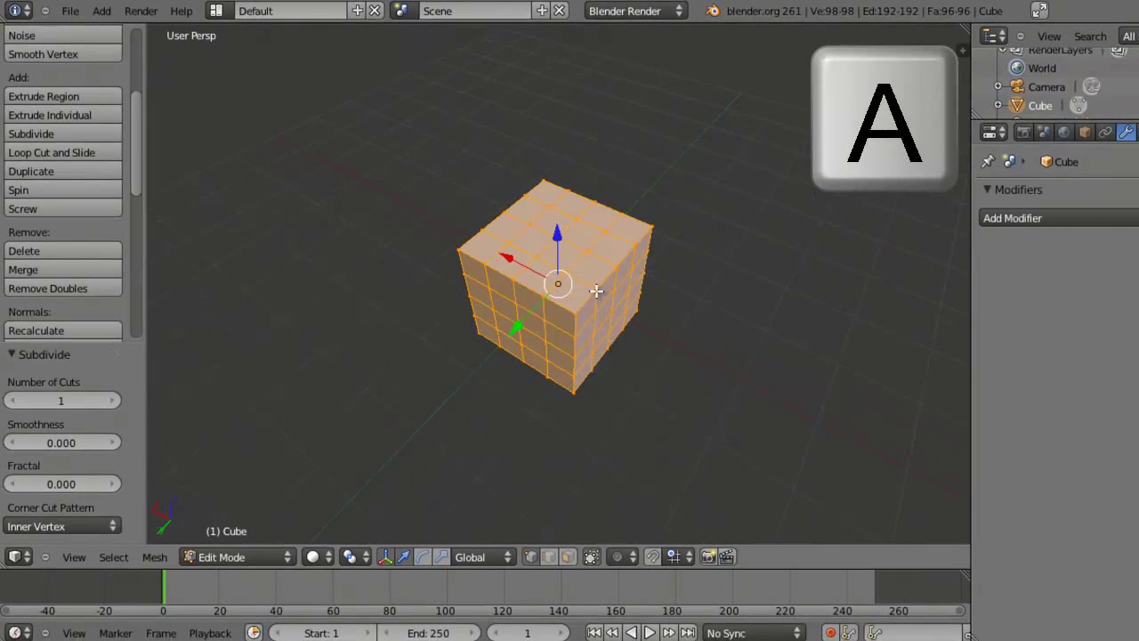
Deselect the whole mesh and select the four vertices around one inner square on top of the cube.
key(a)
scroll(573, 272, up, 2)
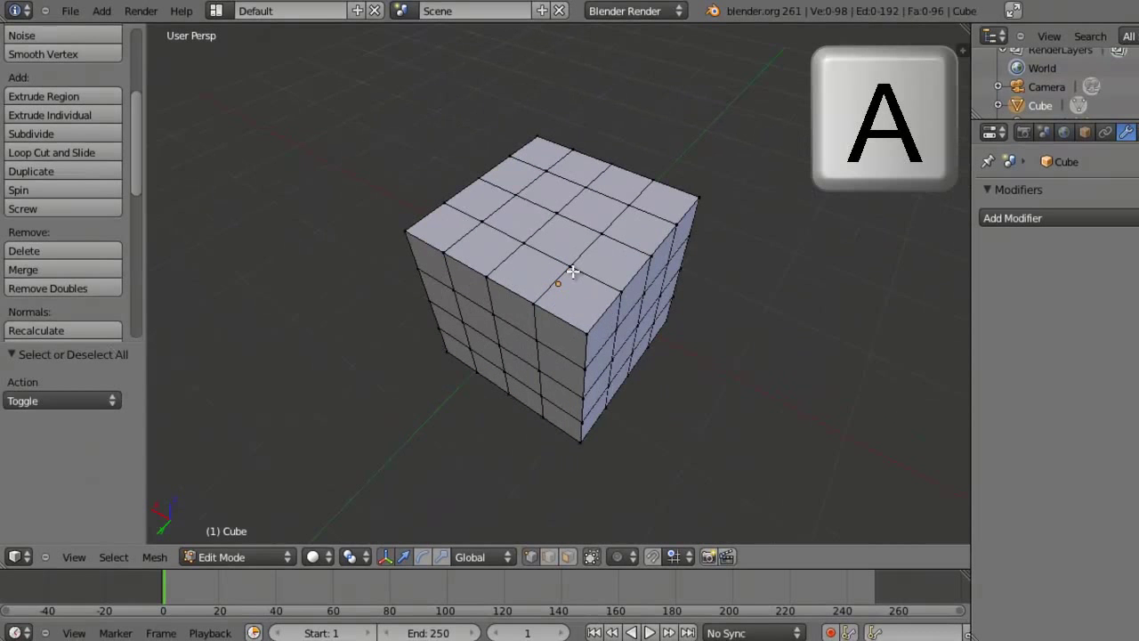
right_click(575, 234)
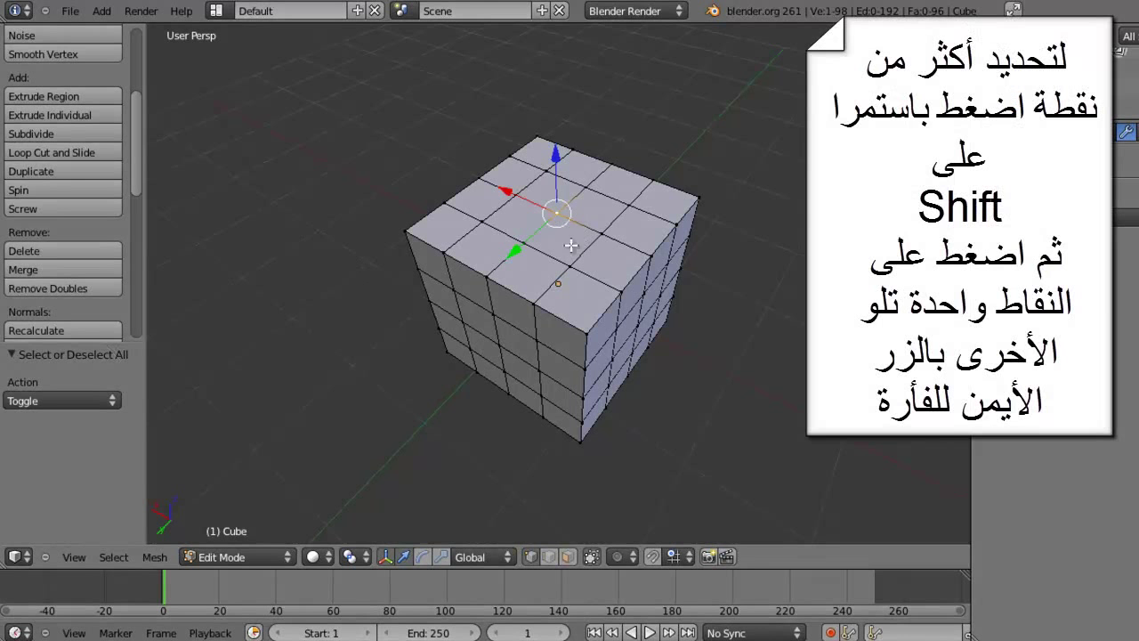
shift+right_click(532, 235)
shift+right_click(566, 260)
shift+right_click(603, 238)
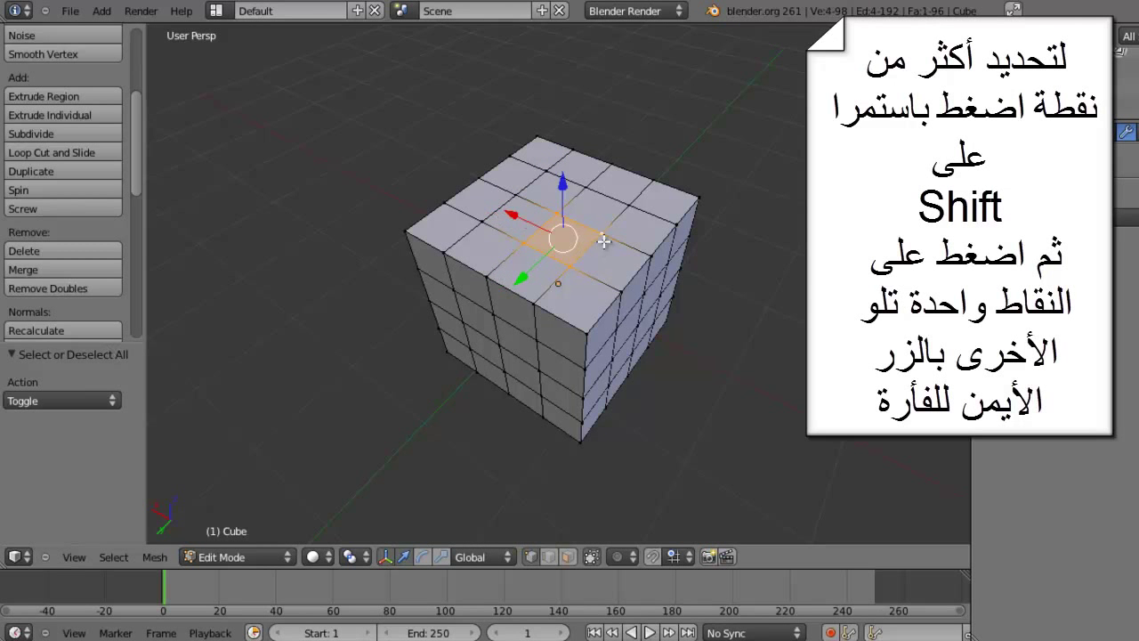
Try raising the four selected vertices about 0.76 along Z, and undo the move.
middle_drag(525, 255, 544, 183)
drag(585, 178, 577, 97)
click(578, 97)
middle_drag(578, 97, 435, 245)
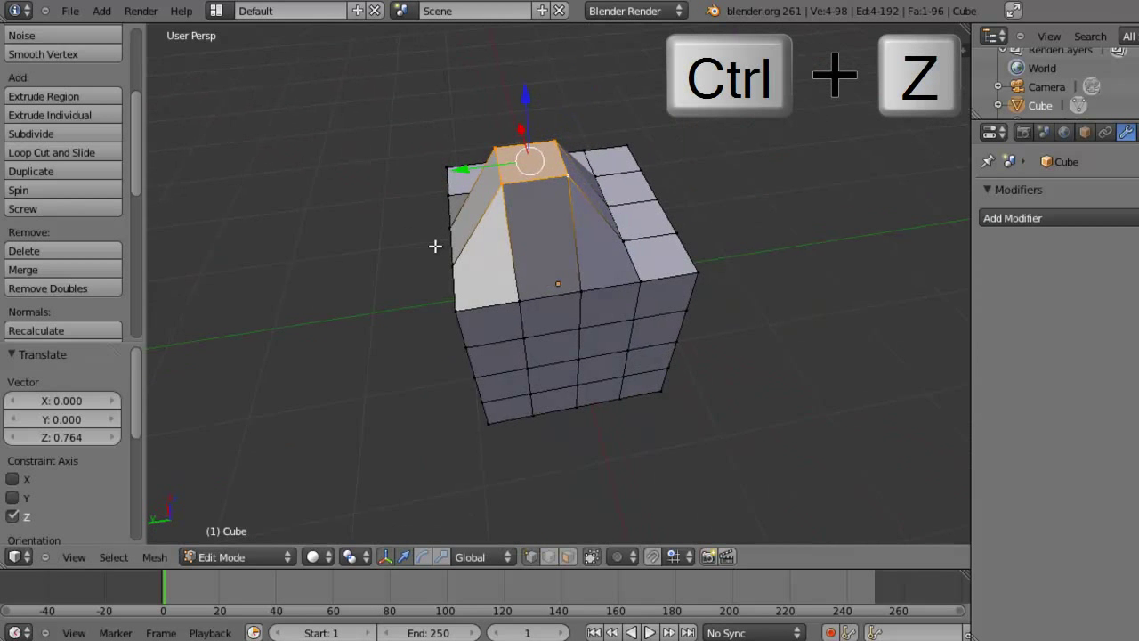
key(ctrl+z)
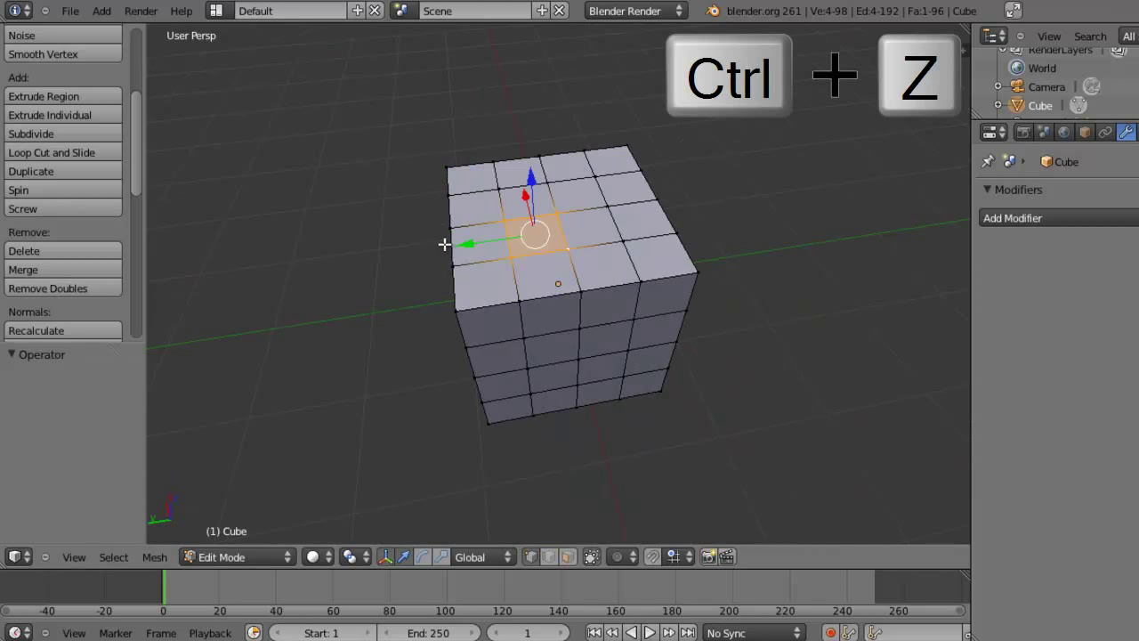
Clear the selection, change to face select mode, and select the four central faces on top of the cube.
key(a)
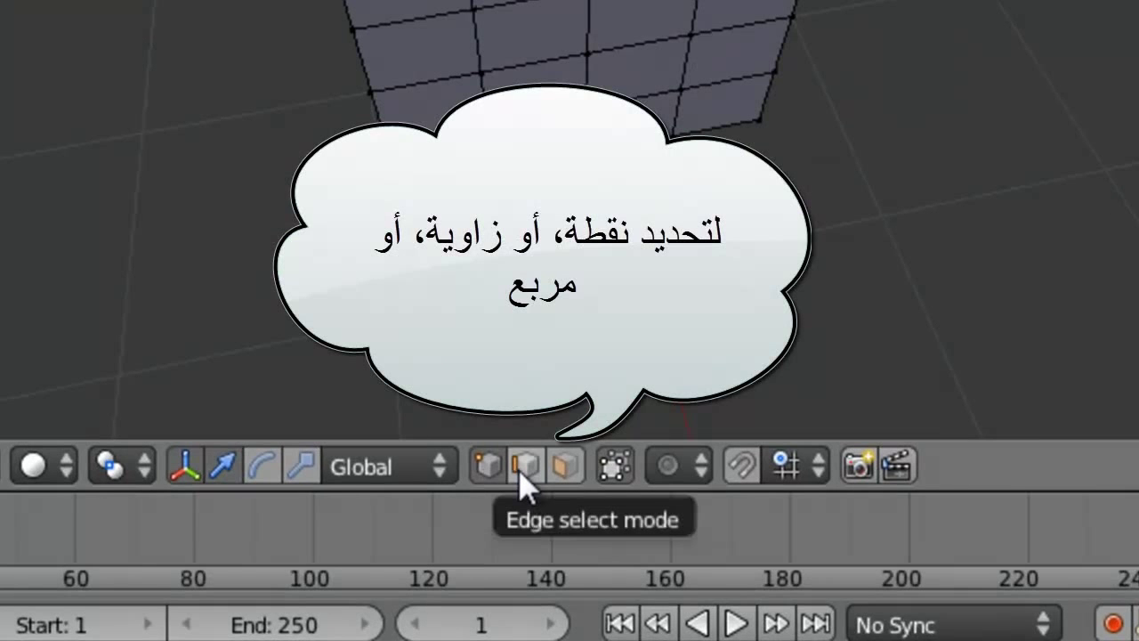
click(564, 464)
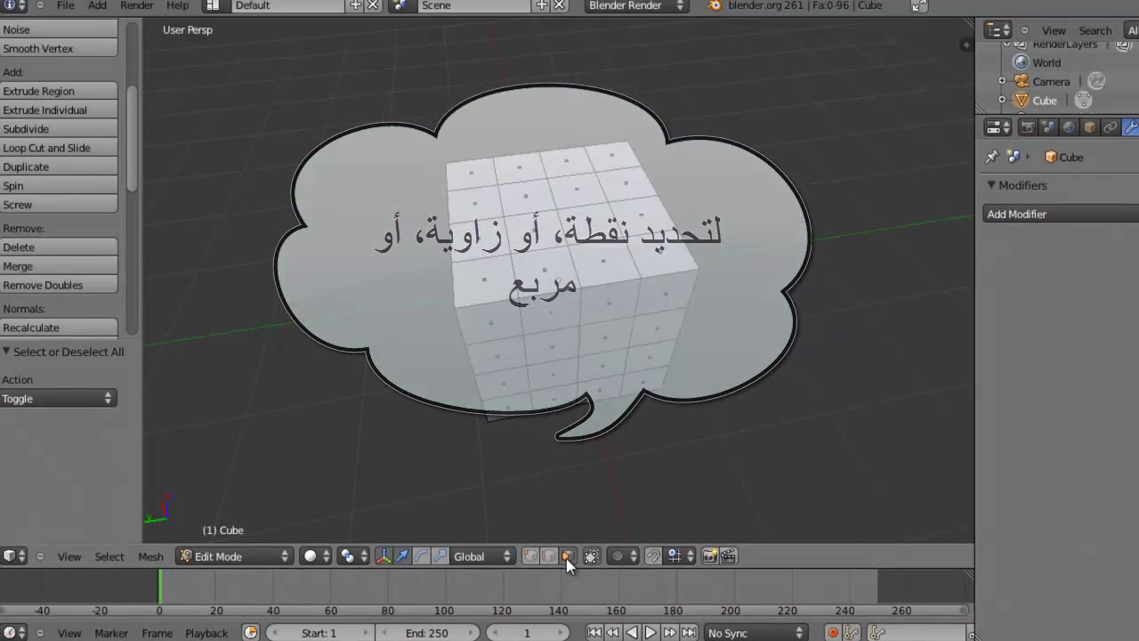
right_click(611, 226)
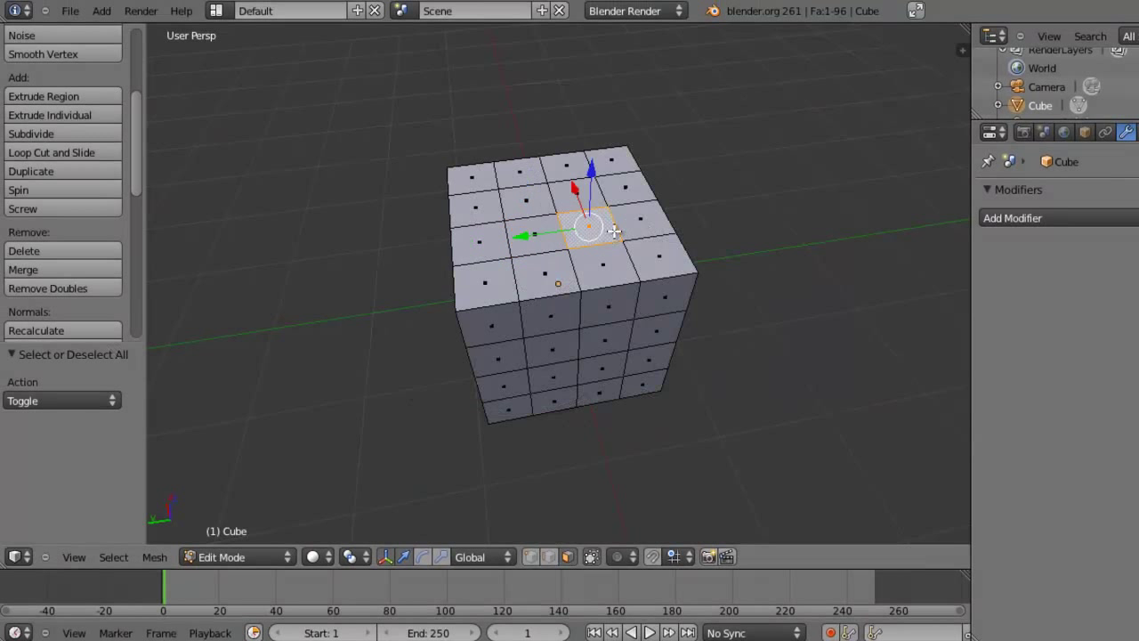
right_click(626, 184)
right_click(575, 236)
shift+right_click(544, 233)
shift+right_click(532, 202)
shift+right_click(584, 199)
Try raising the four selected faces about 0.43 along Z and scaling them, and undo the scaling.
drag(546, 187, 525, 209)
drag(587, 158, 589, 109)
middle_drag(589, 108, 705, 165)
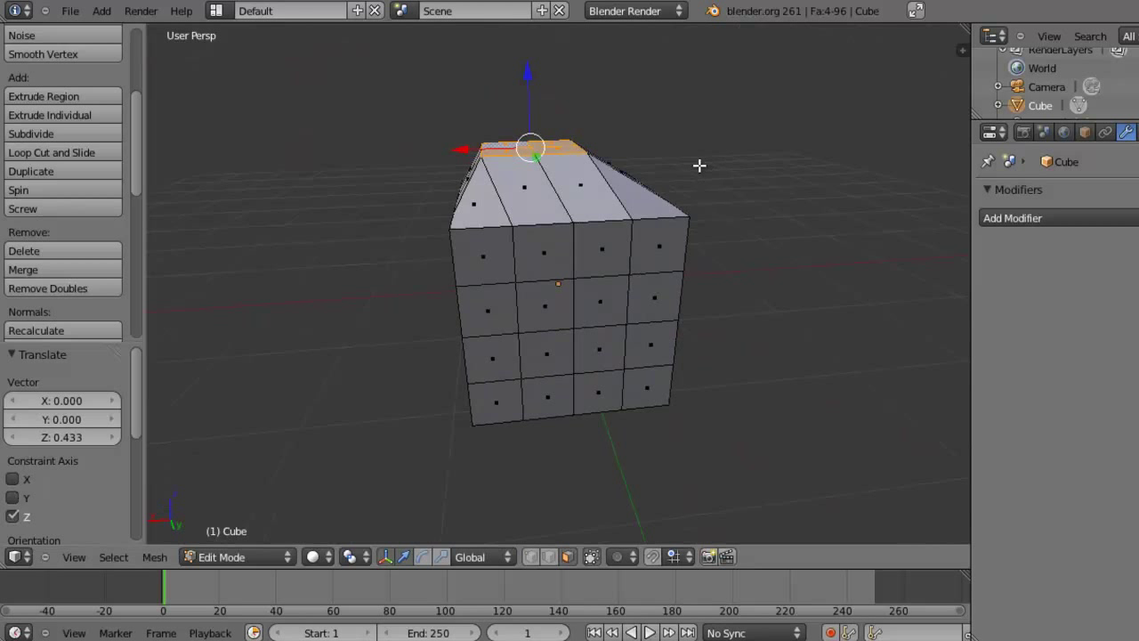
key(s)
click(862, 135)
key(ctrl+z)
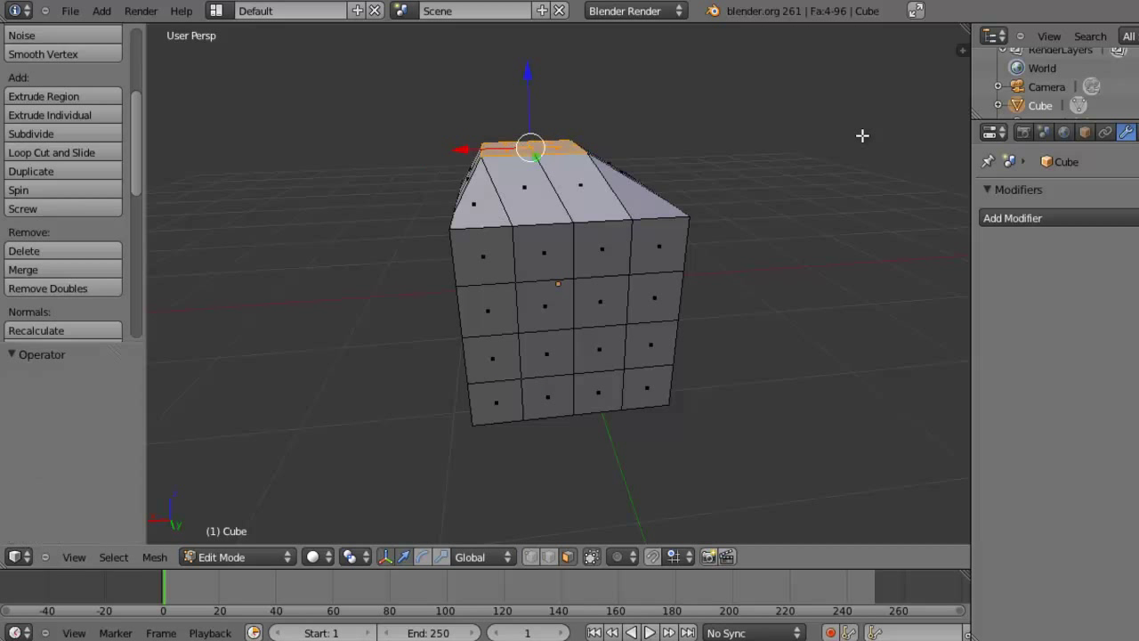
middle_drag(659, 204, 638, 269)
Reselect only the four central faces on top of the cube and extrude them upward by 1.35.
key(a)
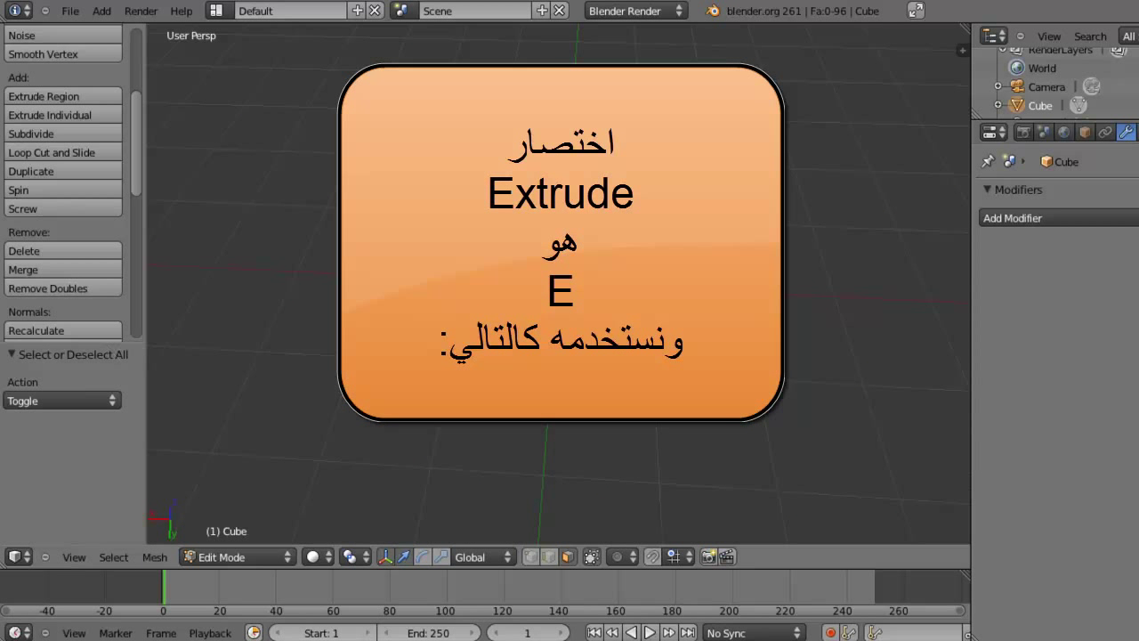
middle_drag(638, 268, 623, 271)
right_click(579, 189)
shift+right_click(589, 228)
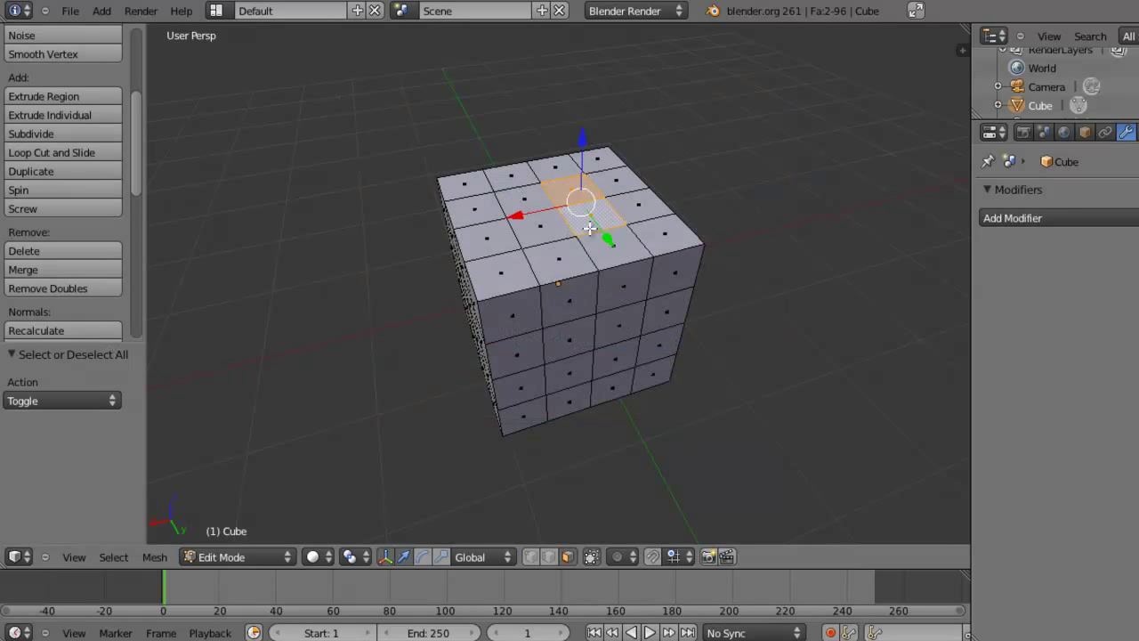
shift+right_click(545, 230)
shift+right_click(527, 193)
key(e)
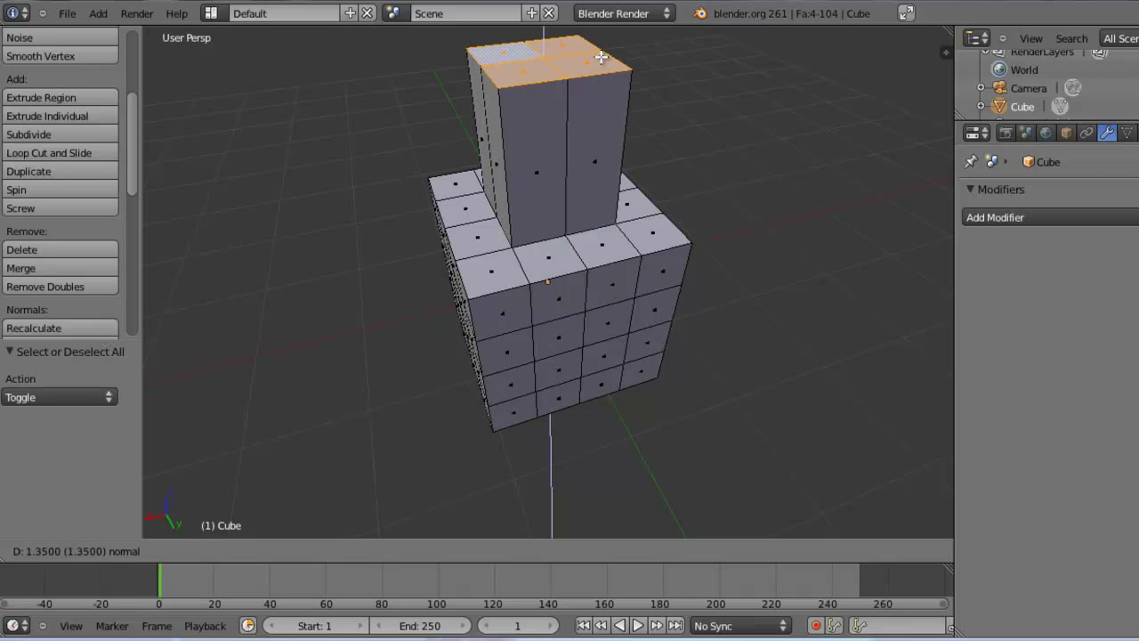
click(601, 57)
Scale up the four selected faces at the top of the extruded column.
middle_drag(437, 240, 627, 276)
key(s)
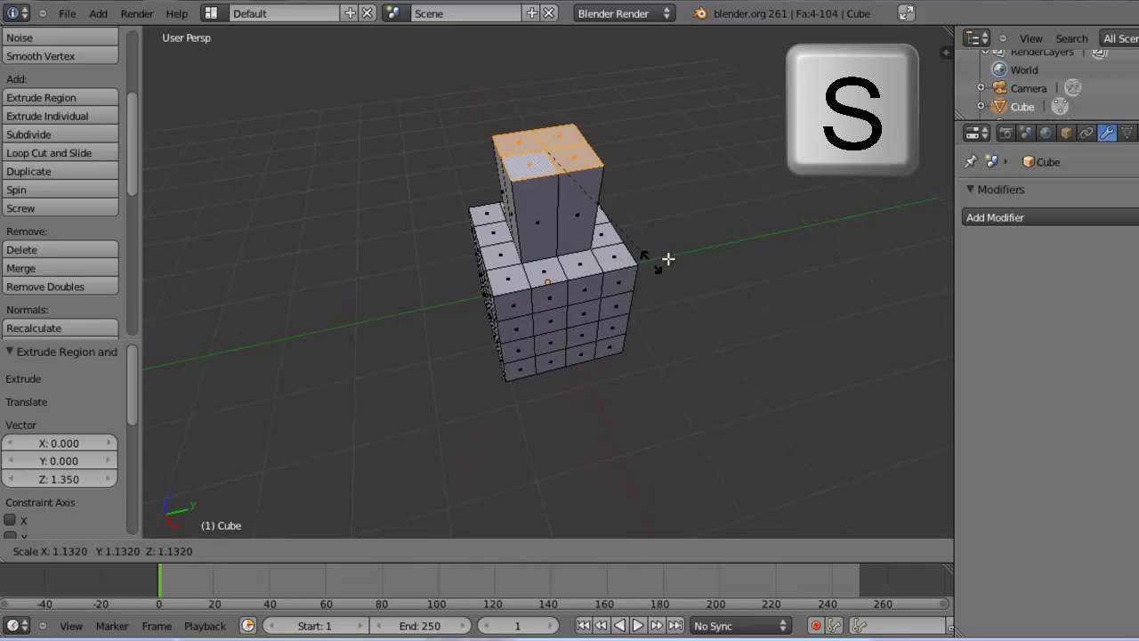